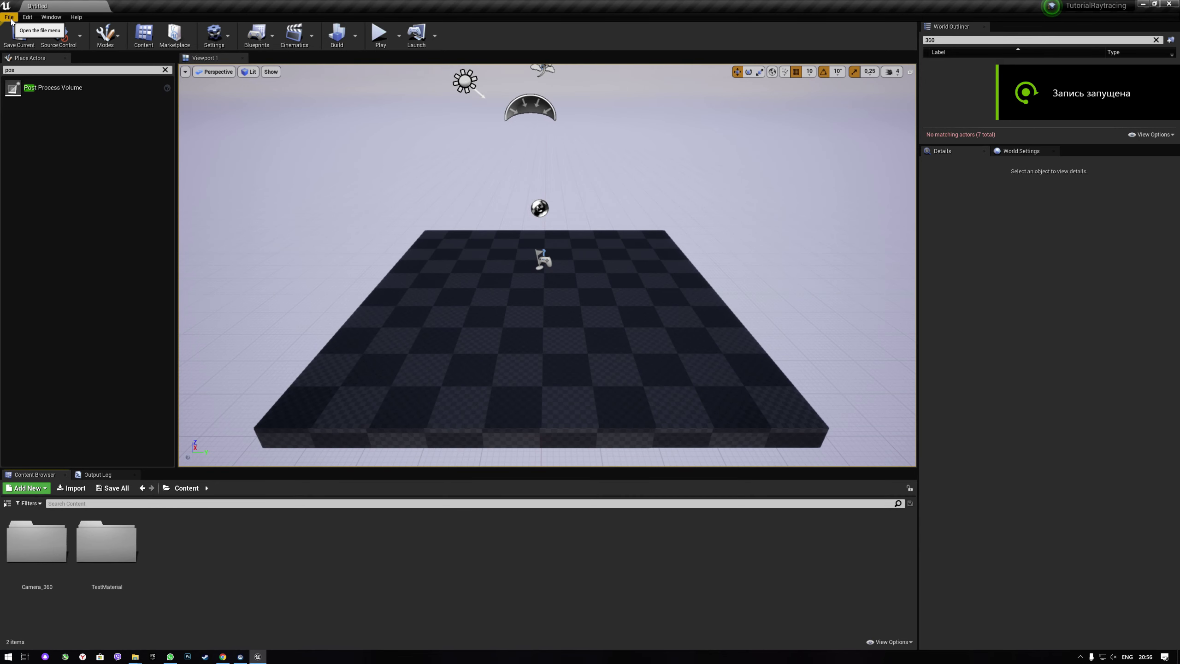
Create a new level from the VR-Basic template
{"action": "left_click", "coordinate": [5, 16]}
{"action": "left_click", "coordinate": [27, 32]}
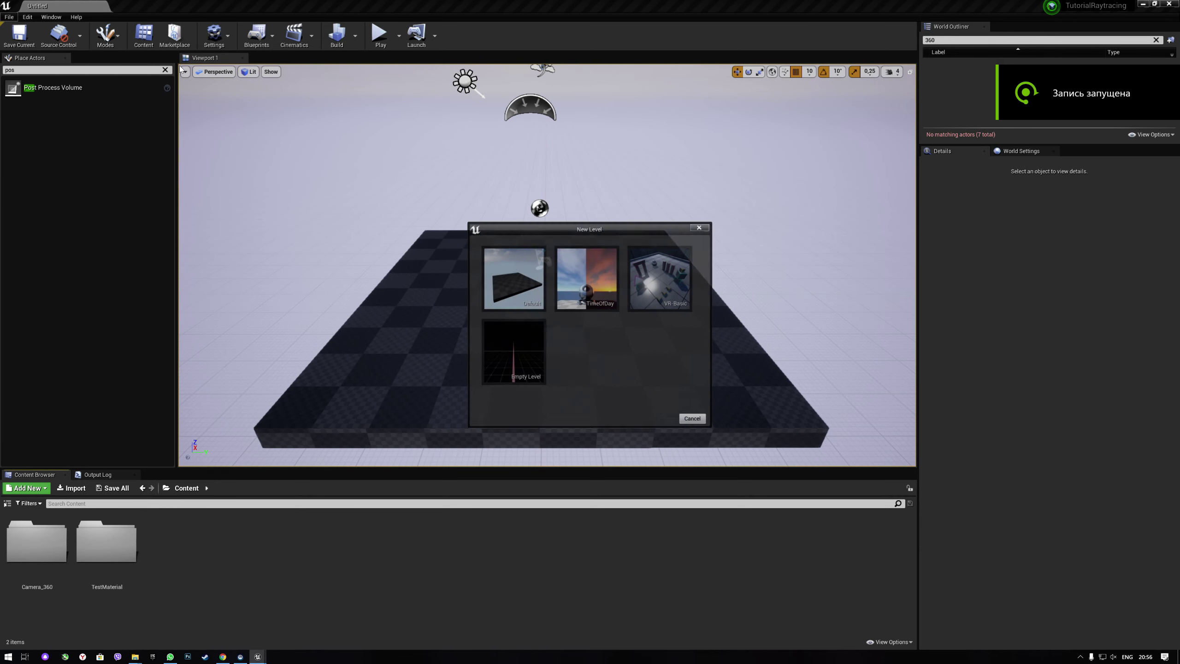
{"action": "left_click", "coordinate": [682, 288]}
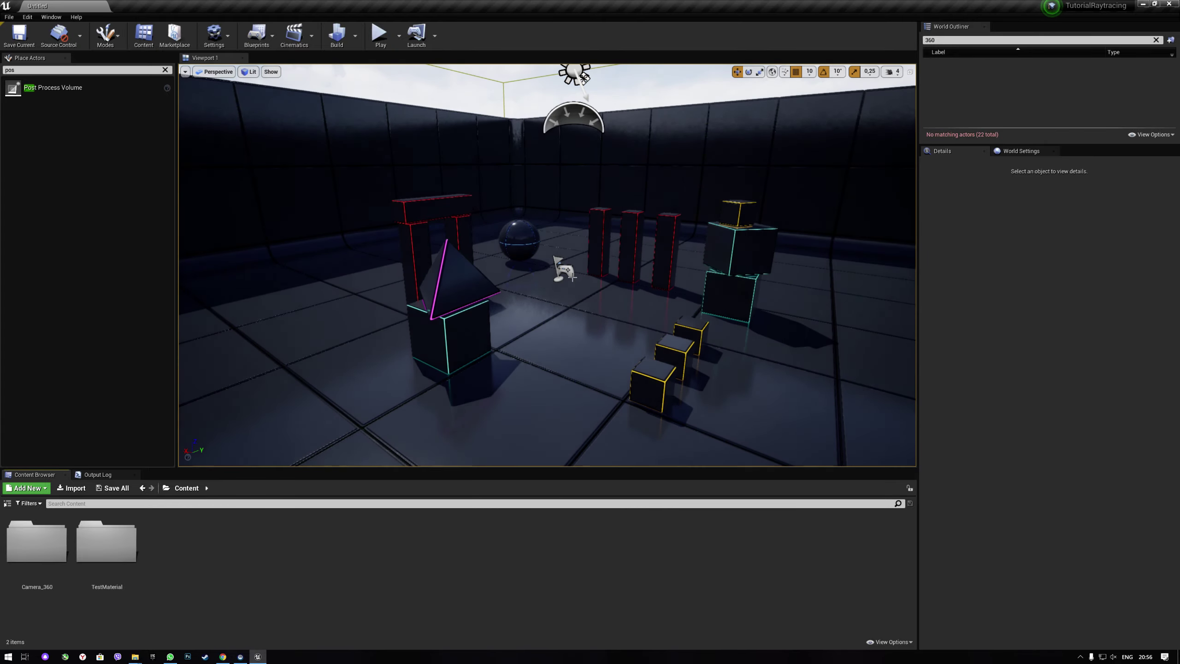
In Project Settings, keep DirectX 12 as the default Windows RHI and check the ray tracing settings
{"action": "left_click", "coordinate": [26, 17]}
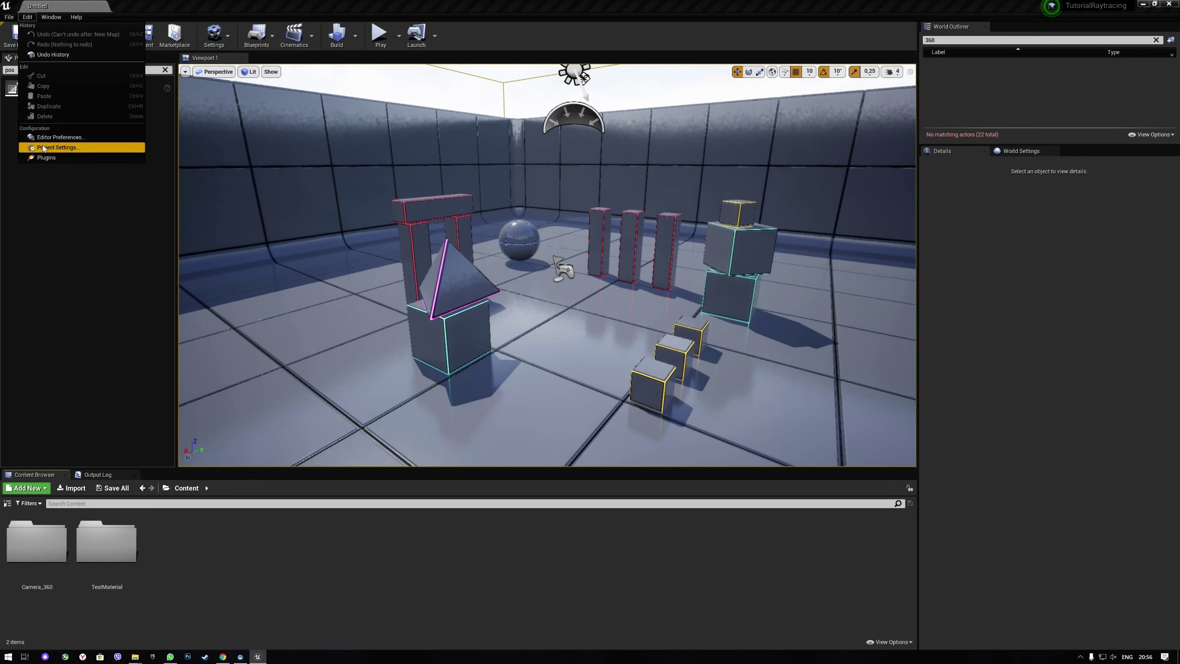
{"action": "left_click", "coordinate": [46, 142]}
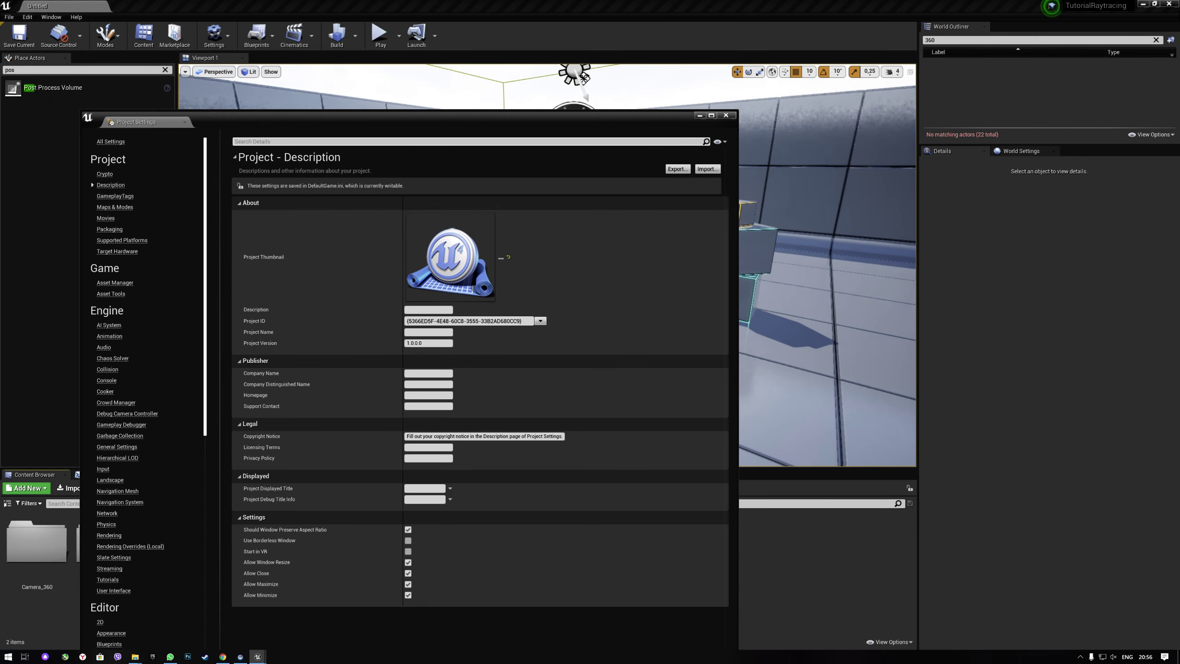
{"action": "type", "text": "RHI"}
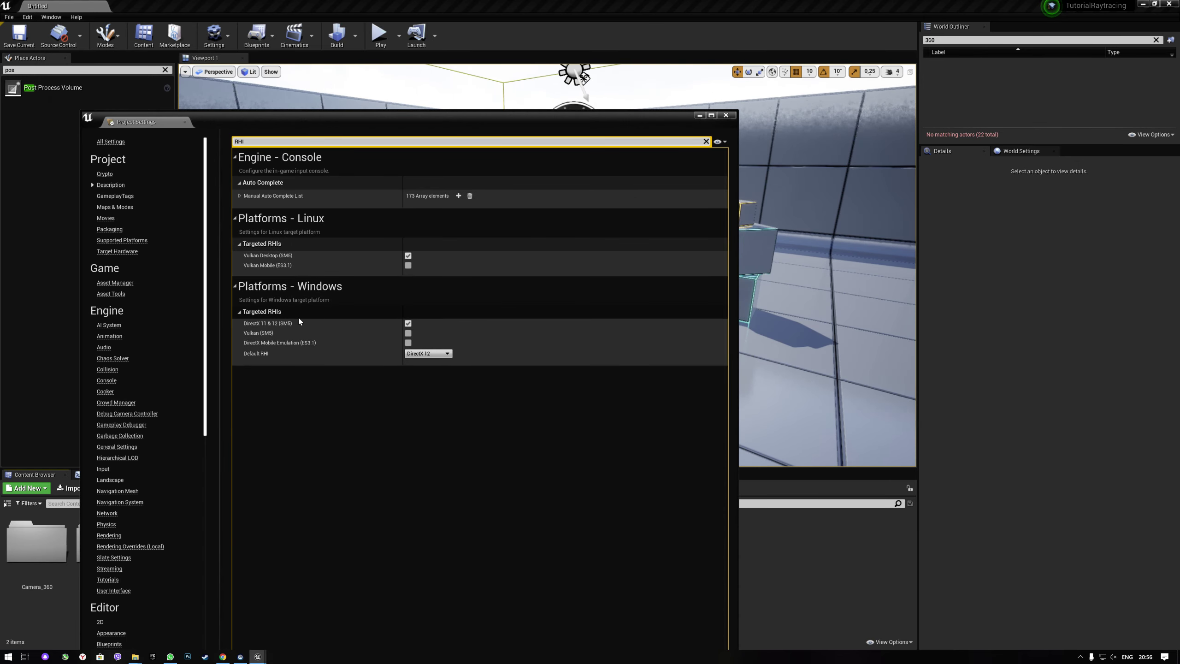
{"action": "left_click", "coordinate": [415, 355]}
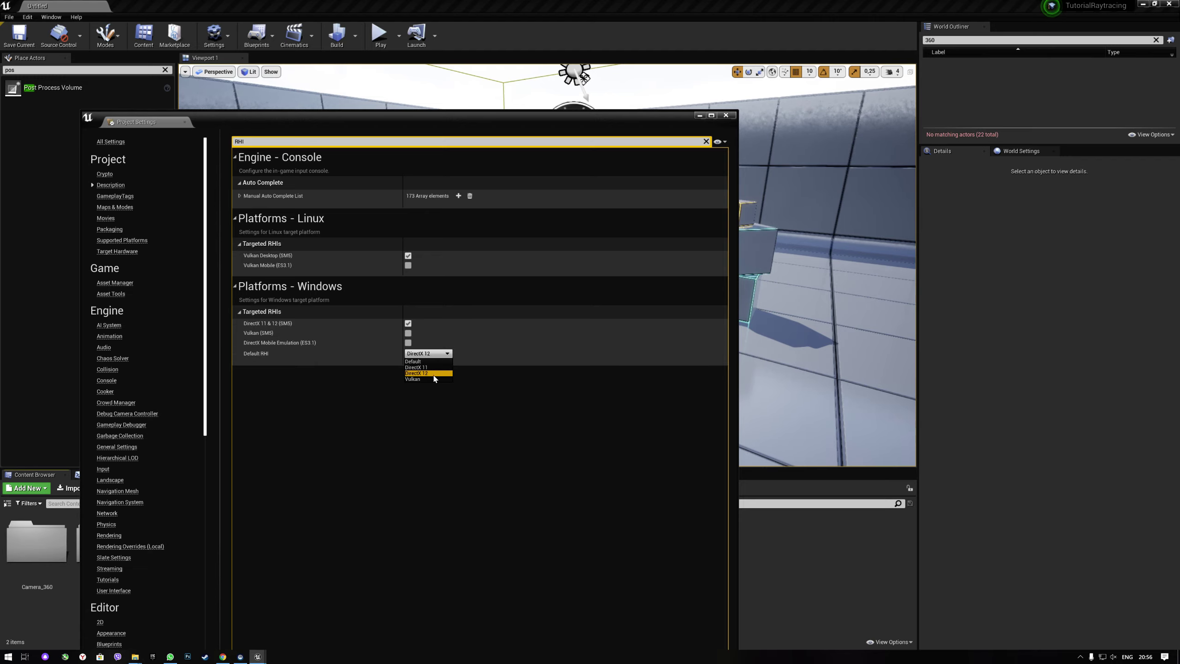
{"action": "left_click", "coordinate": [442, 375]}
{"action": "type", "text": "raytr"}
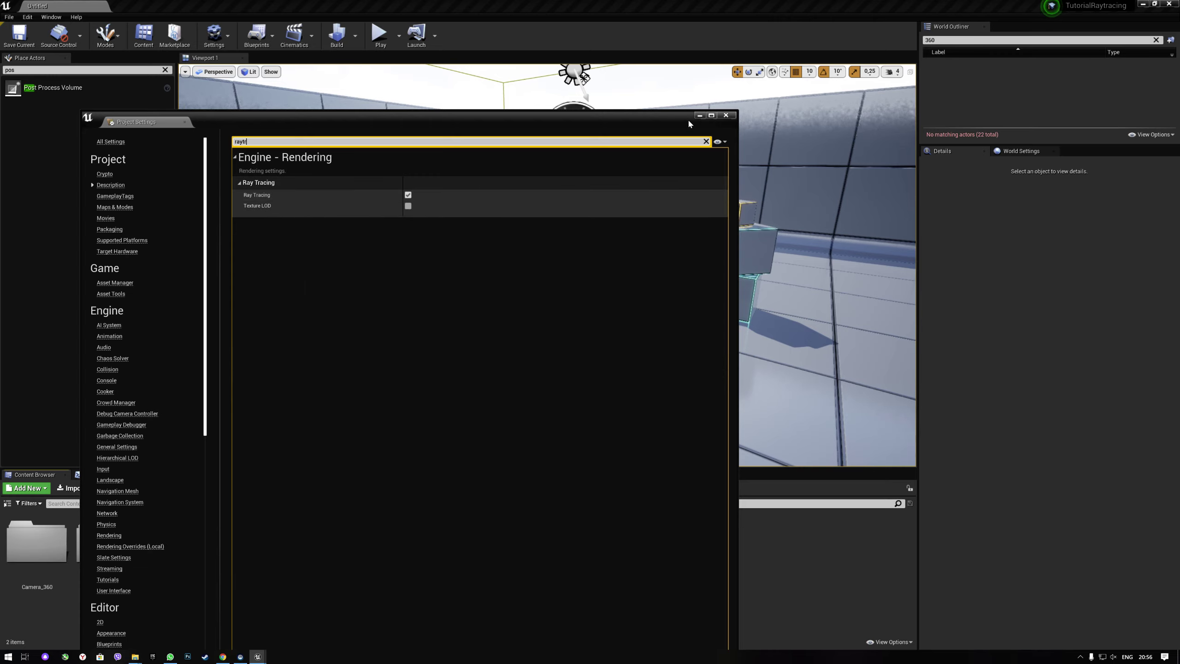
{"action": "left_click", "coordinate": [726, 116]}
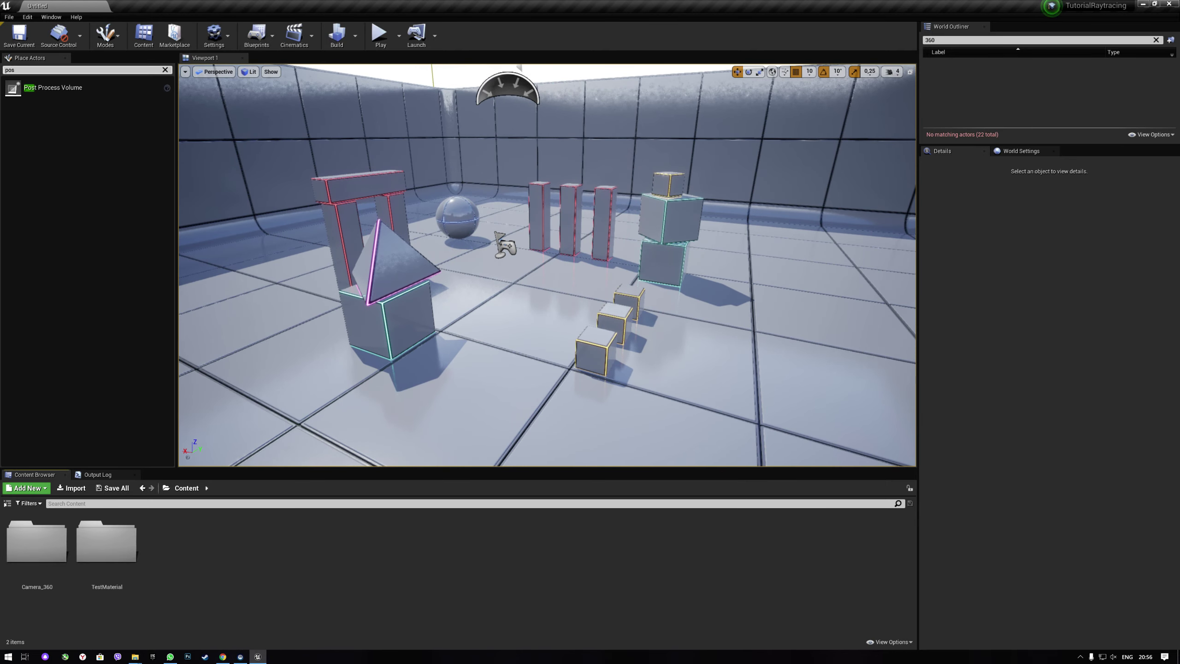
Find and select the Post Process volume using the actor search 'pos'
{"action": "left_click", "coordinate": [165, 69]}
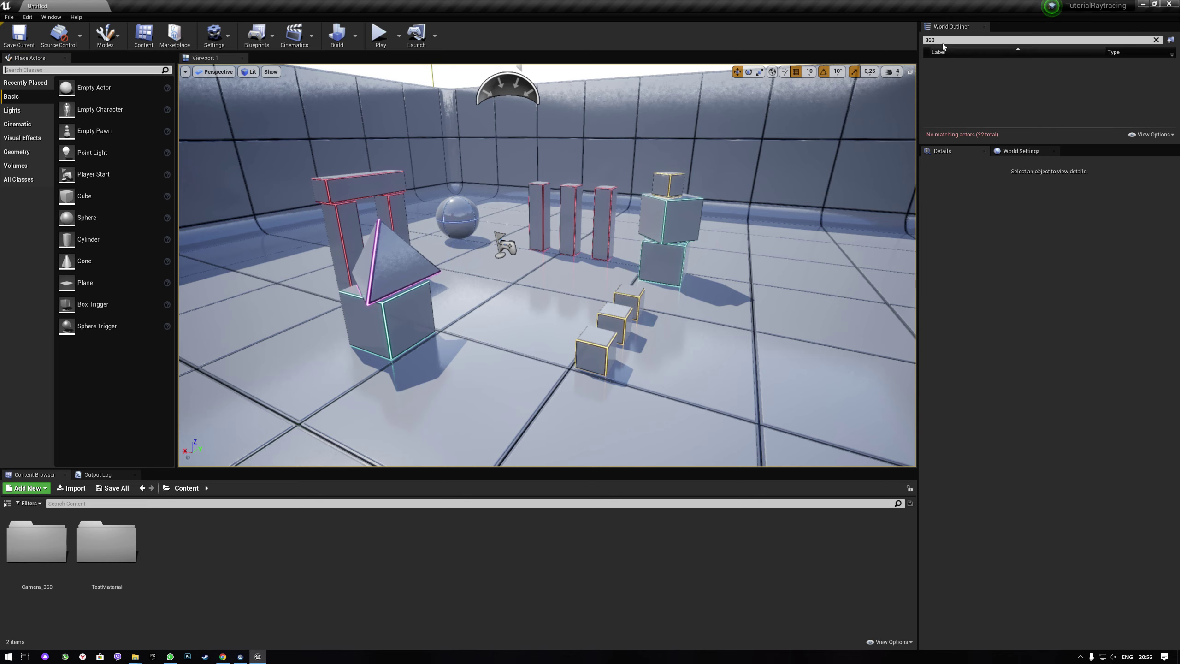
{"action": "type", "text": "pos"}
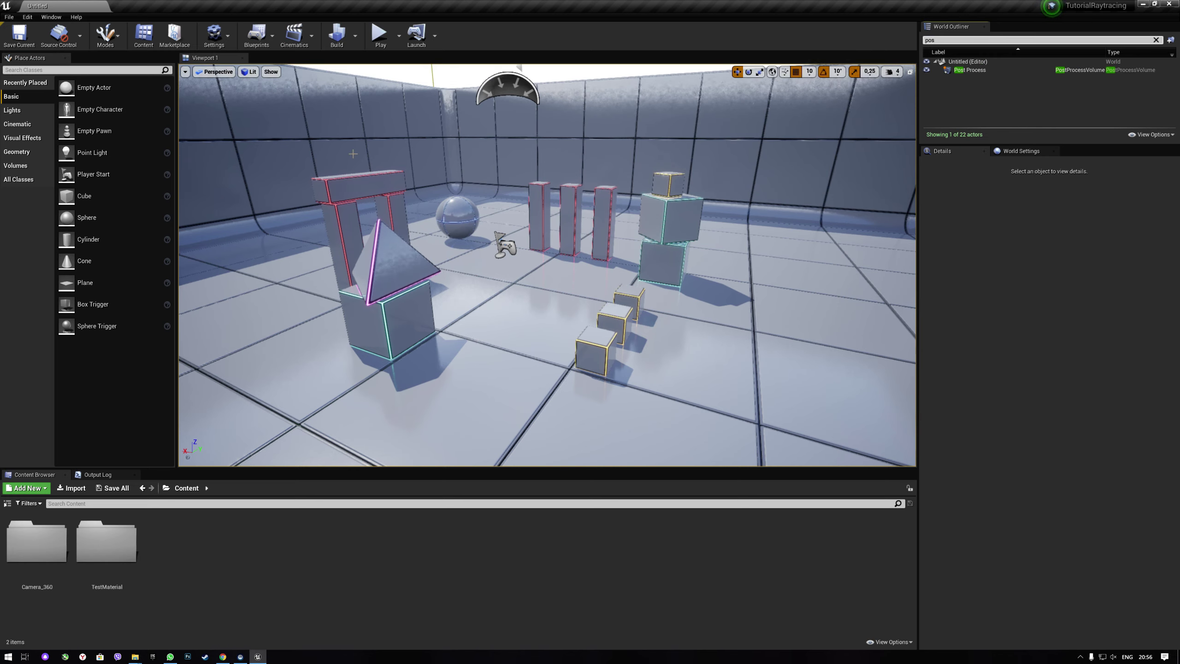
{"action": "left_click", "coordinate": [968, 70]}
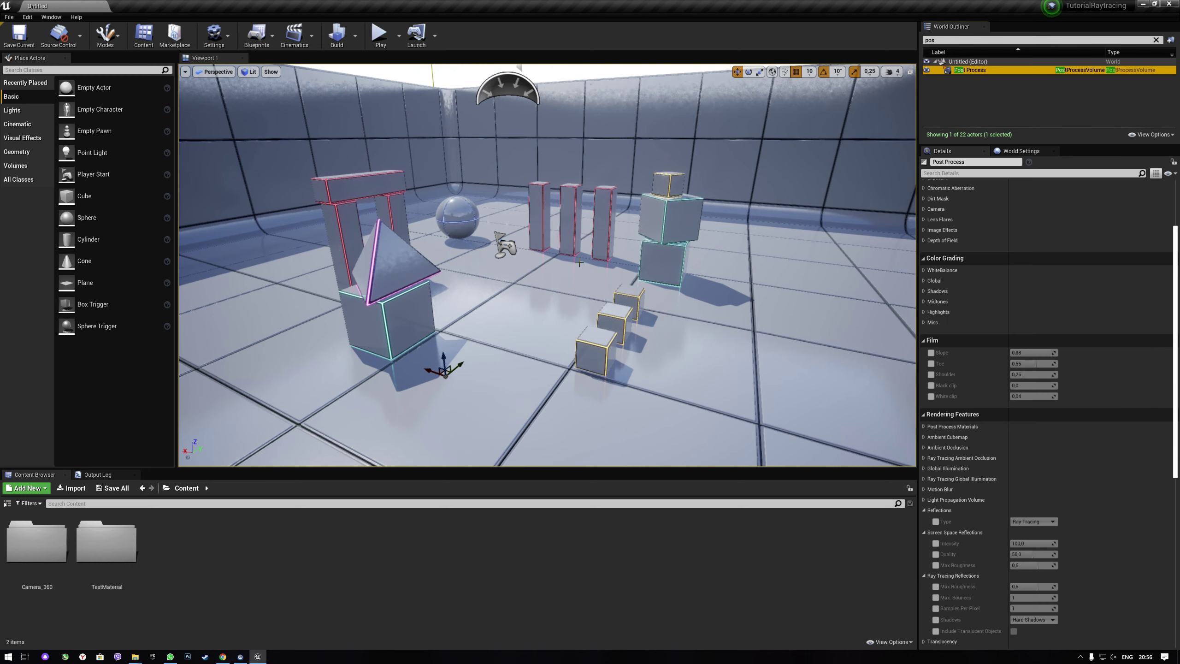
{"action": "scroll", "coordinate": [950, 325], "scroll_direction": "up", "scroll_amount": 2}
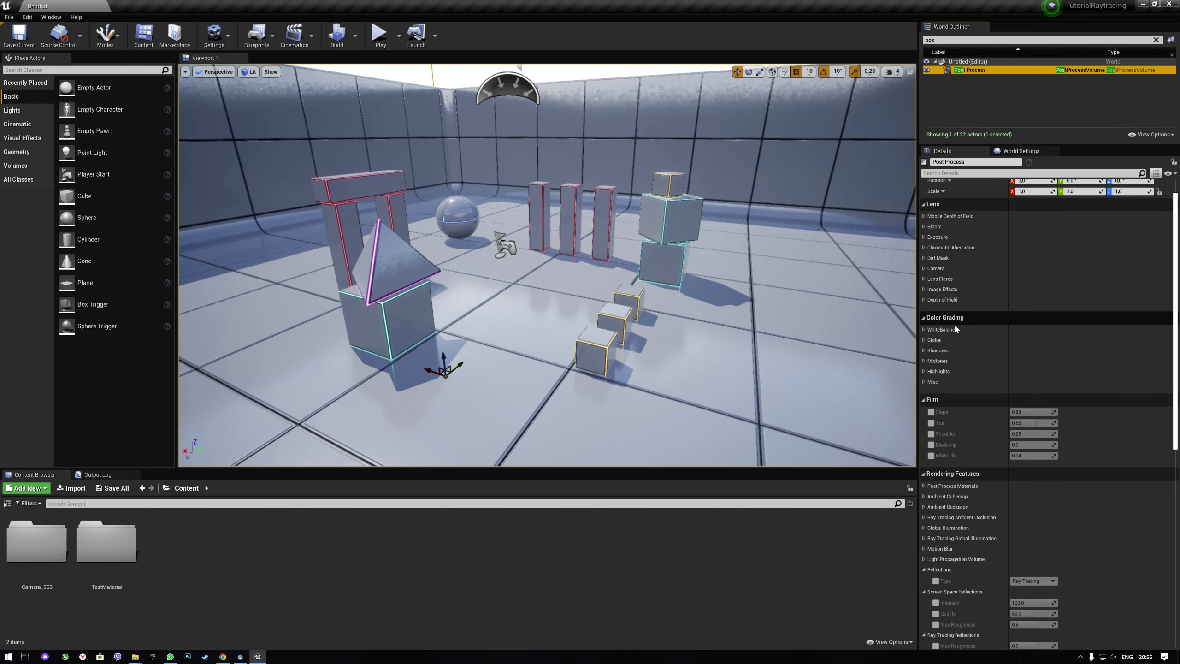
{"action": "scroll", "coordinate": [950, 327], "scroll_direction": "up", "scroll_amount": 1}
{"action": "scroll", "coordinate": [938, 285], "scroll_direction": "down", "scroll_amount": 3}
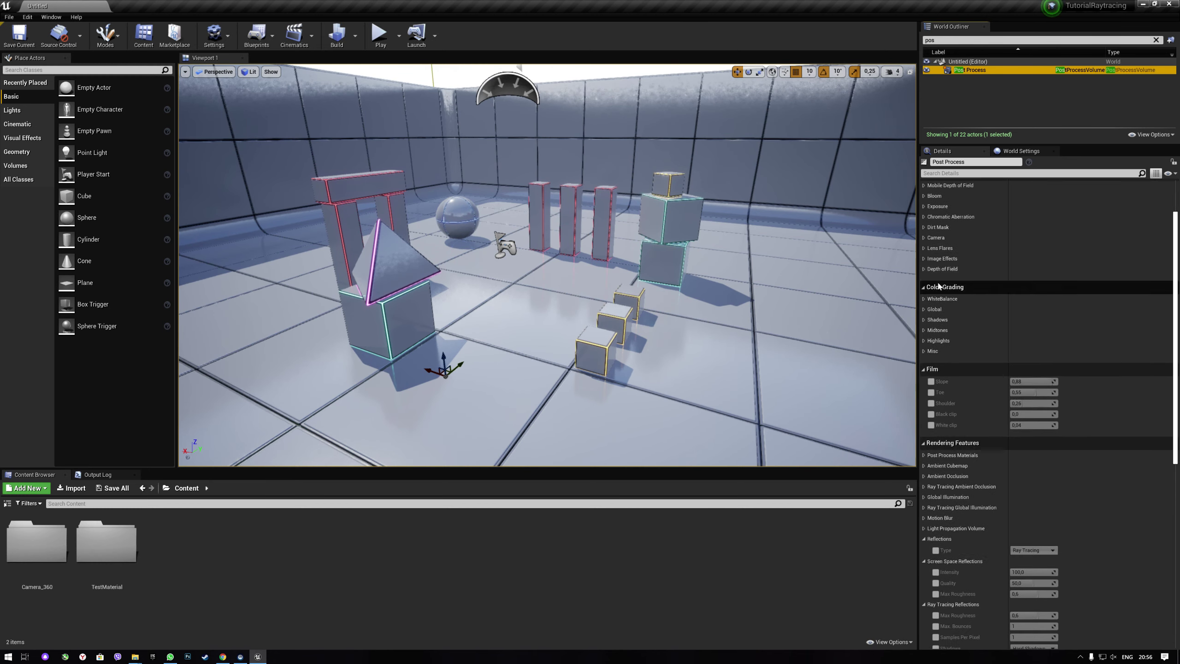
Place a sphere on the floor, apply the Chrome material from TestMaterial, and raise it
{"action": "mouse_move", "coordinate": [86, 217]}
{"action": "left_mouse_down"}
{"action": "mouse_move", "coordinate": [465, 262]}
{"action": "mouse_move", "coordinate": [521, 290]}
{"action": "left_mouse_up"}
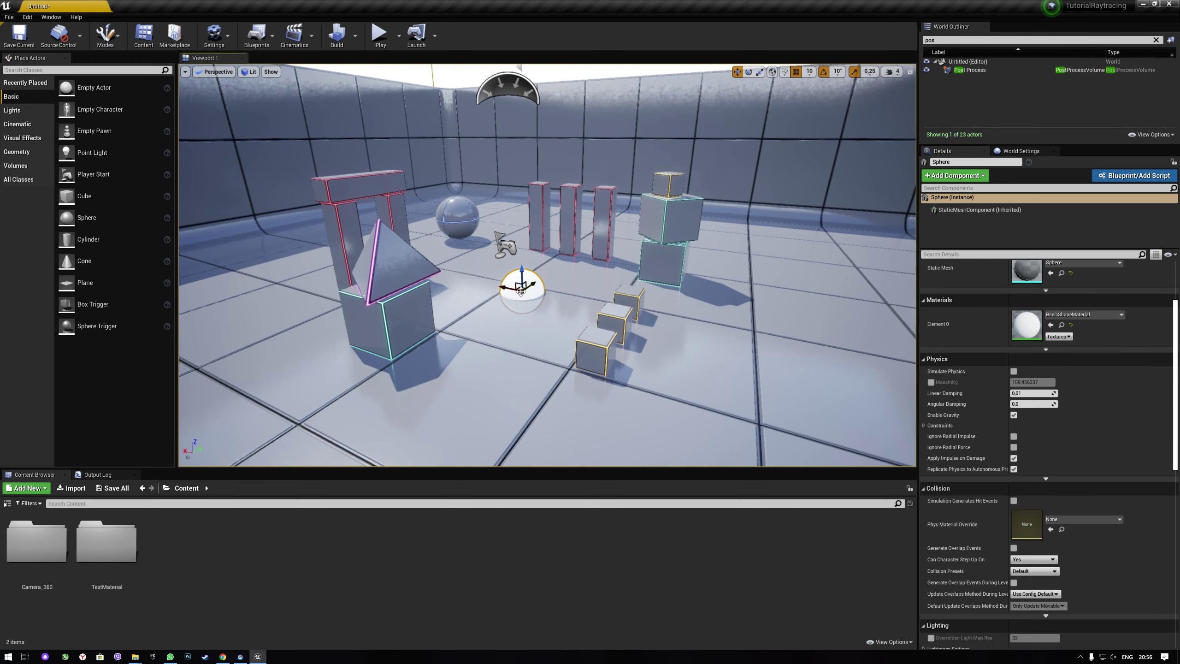
{"action": "double_click", "coordinate": [106, 541]}
{"action": "left_click_drag", "start_coordinate": [38, 543], "coordinate": [548, 294]}
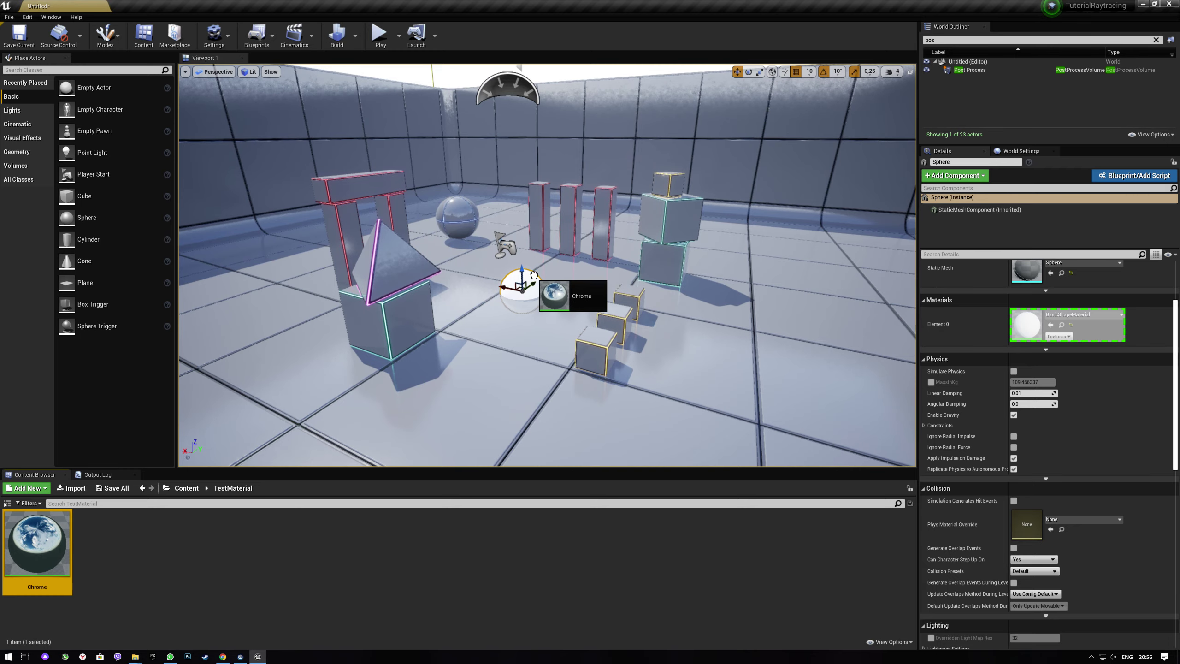
{"action": "right_click_drag", "start_coordinate": [548, 293], "coordinate": [548, 279]}
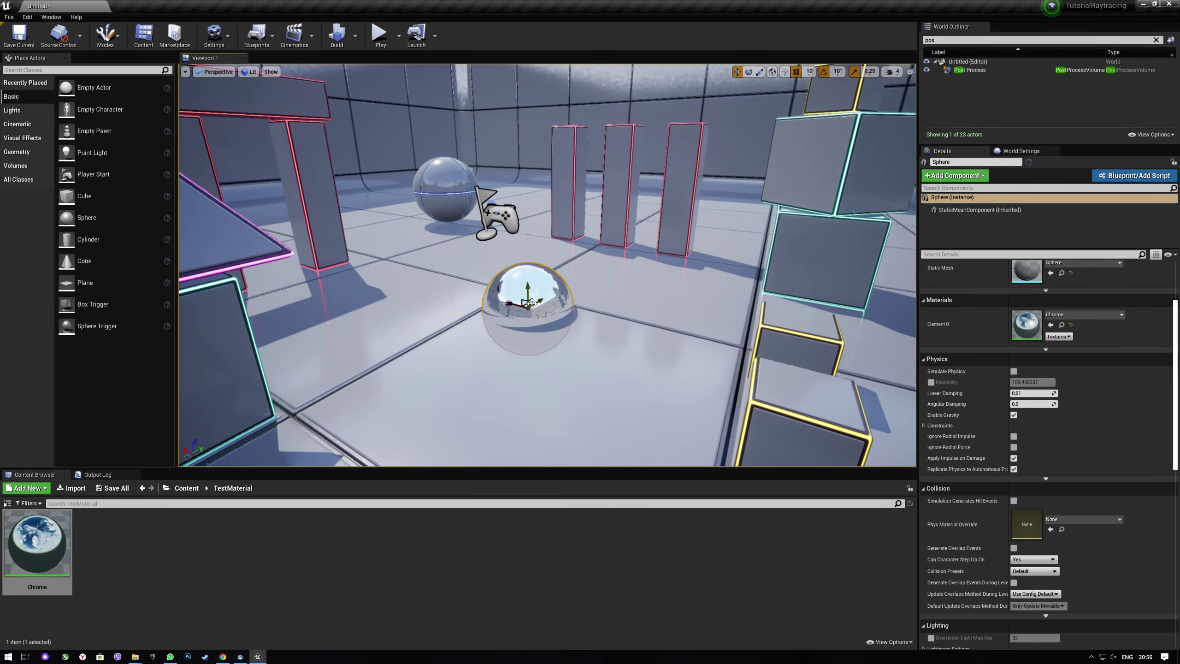
{"action": "mouse_move", "coordinate": [525, 325]}
{"action": "left_mouse_down"}
{"action": "mouse_move", "coordinate": [532, 226]}
{"action": "mouse_move", "coordinate": [605, 229]}
{"action": "left_mouse_up"}
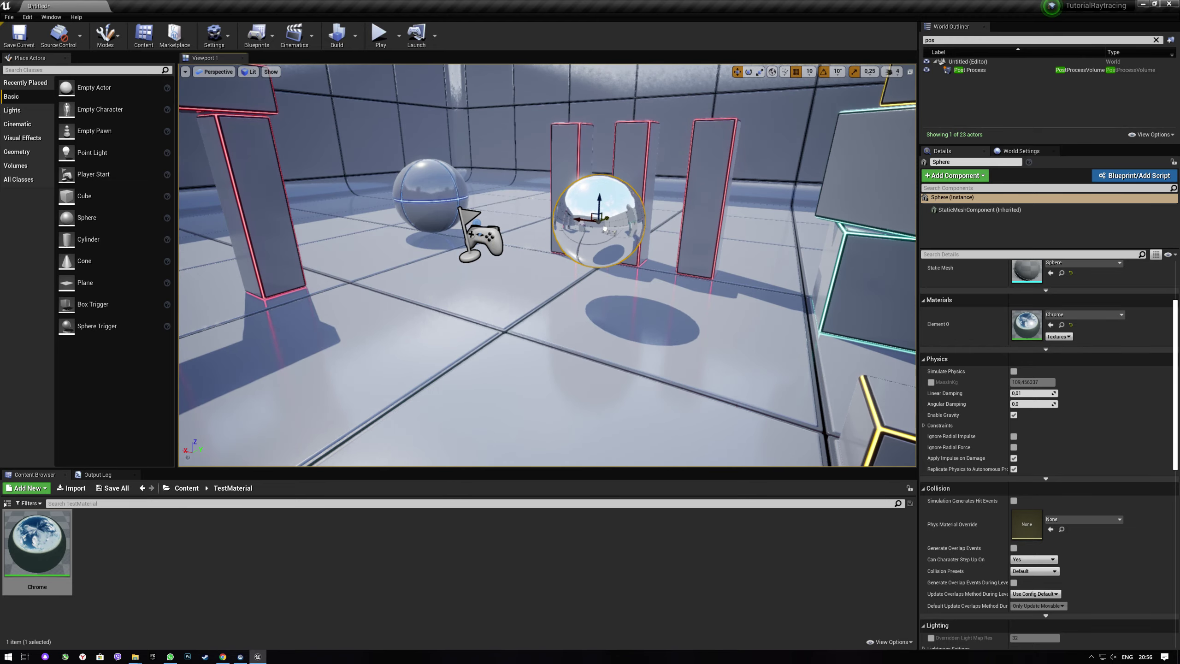
{"action": "right_click_drag", "start_coordinate": [605, 229], "coordinate": [576, 232]}
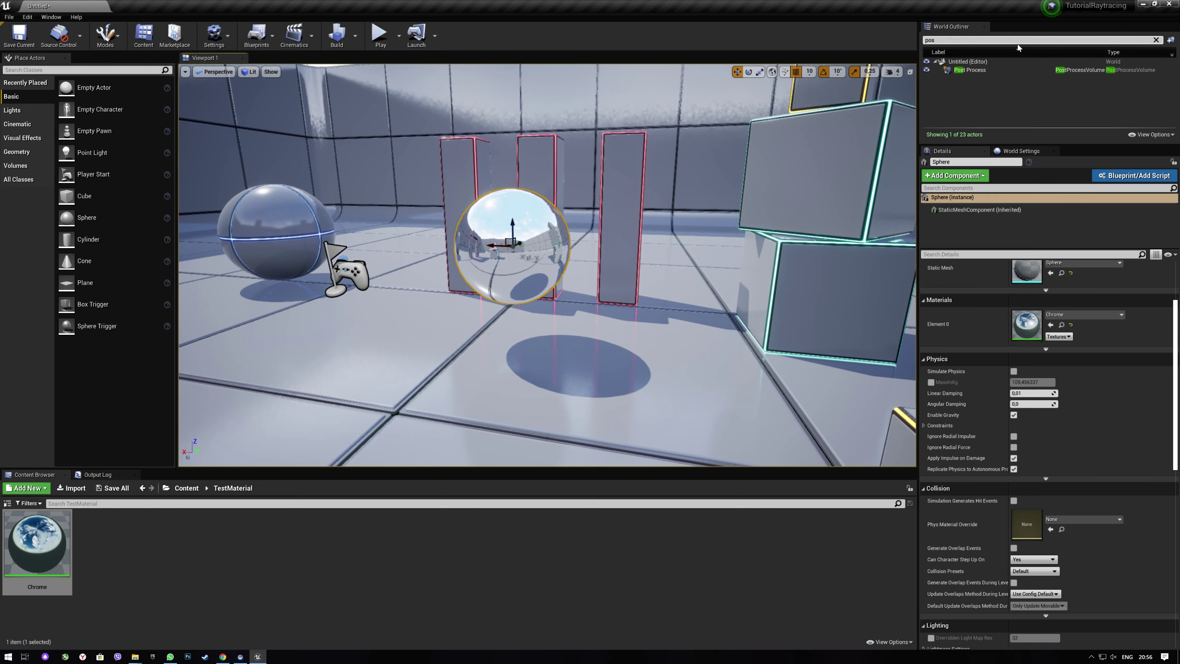
Override reflections in the Post Process volume: SSR intensity 0, quality 0, max roughness 0,01
{"action": "left_click", "coordinate": [987, 69]}
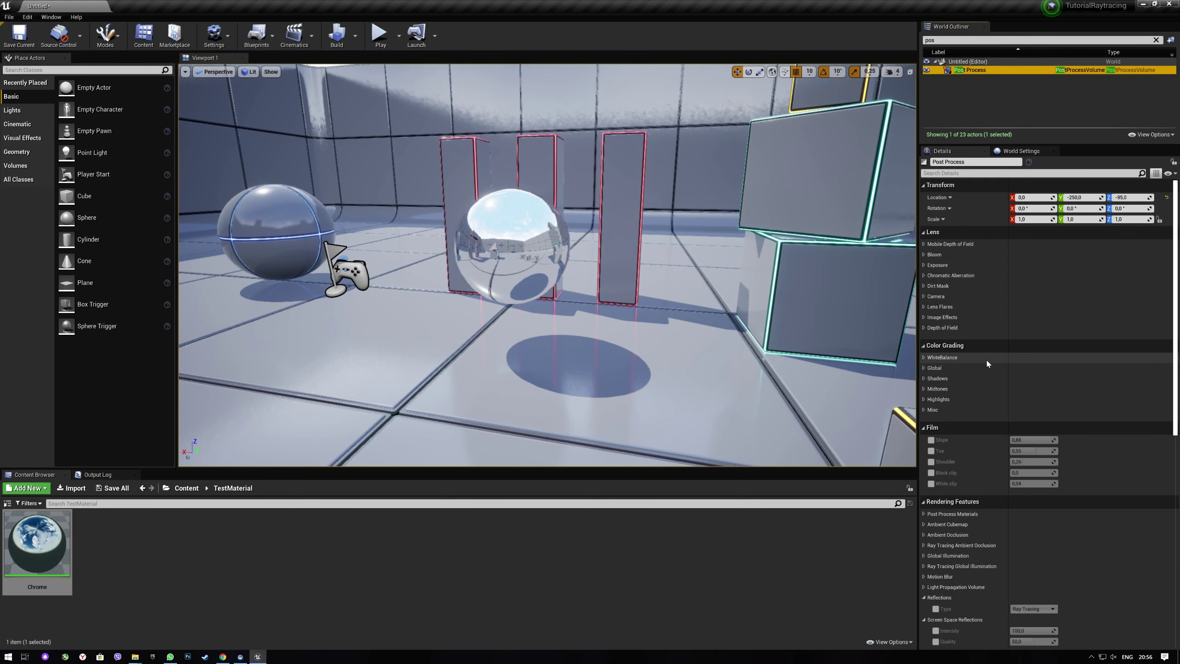
{"action": "scroll", "coordinate": [927, 321], "scroll_direction": "down", "scroll_amount": 3}
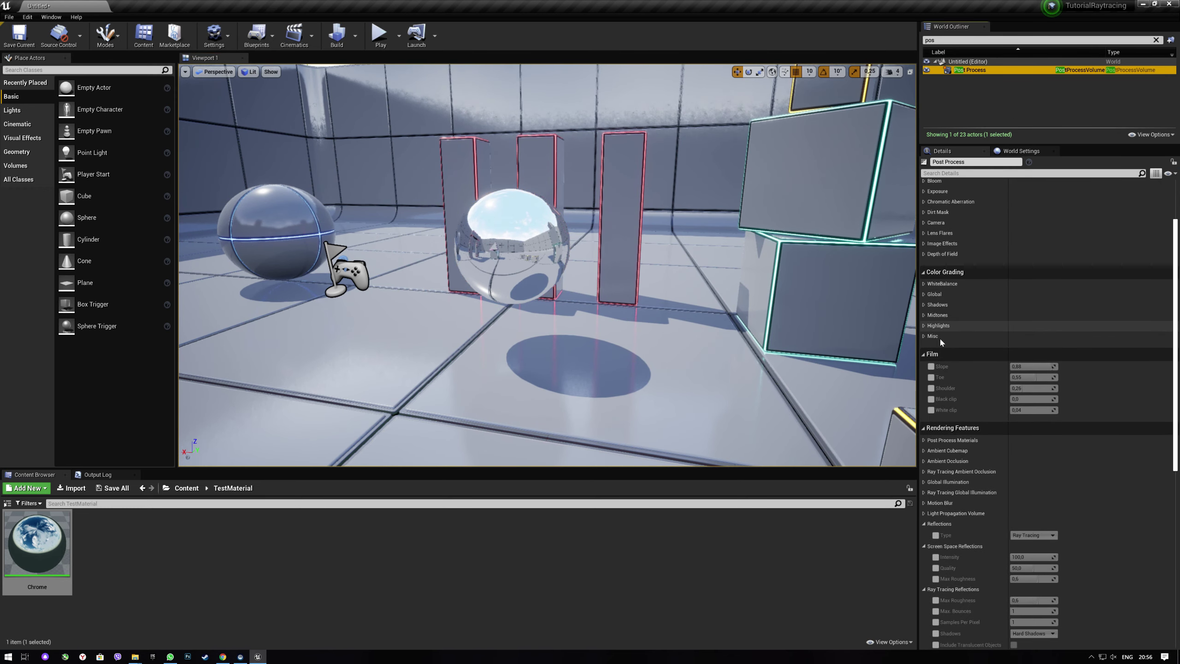
{"action": "scroll", "coordinate": [941, 343], "scroll_direction": "down", "scroll_amount": 2}
{"action": "scroll", "coordinate": [948, 368], "scroll_direction": "down", "scroll_amount": 2}
{"action": "left_click", "coordinate": [935, 432]}
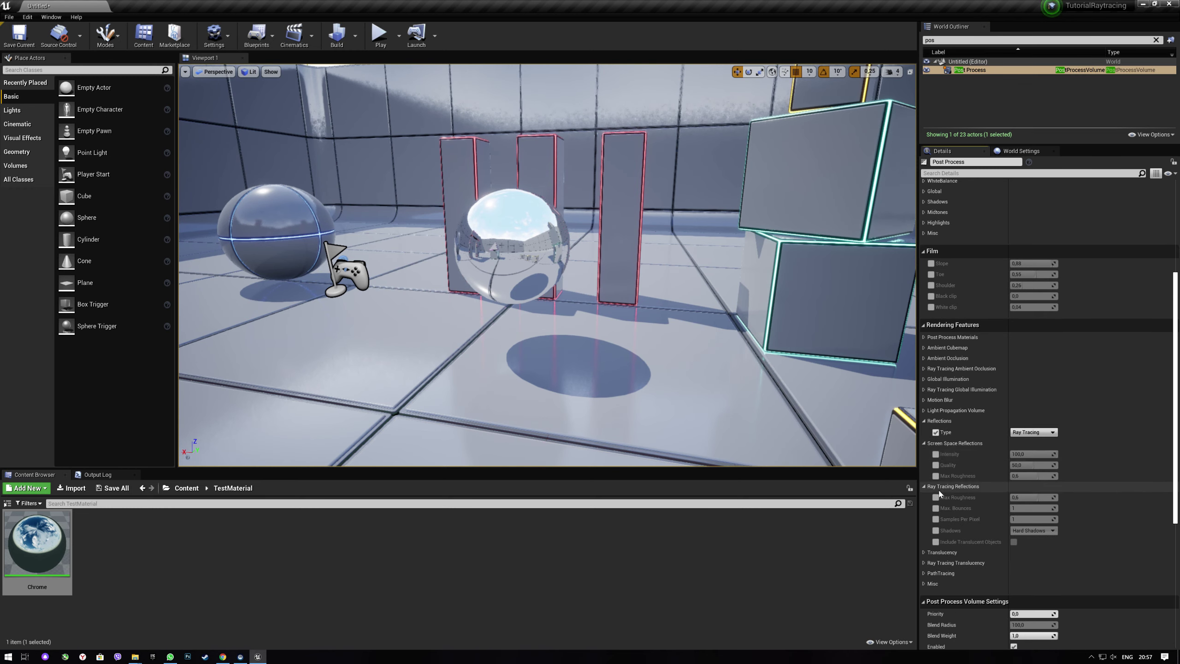
{"action": "left_click", "coordinate": [1022, 457]}
{"action": "type", "text": "0"}
{"action": "key", "text": "Return"}
{"action": "left_click", "coordinate": [1031, 465]}
{"action": "type", "text": "0"}
{"action": "key", "text": "Return"}
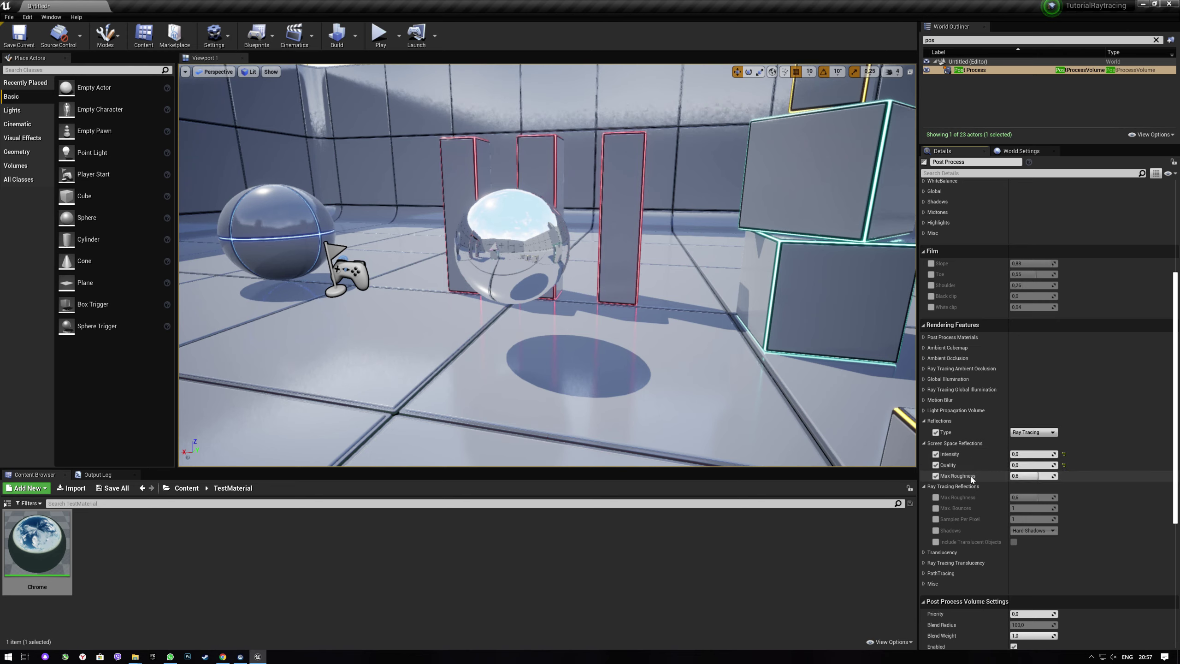
{"action": "left_click", "coordinate": [1029, 475]}
{"action": "type", "text": "0,01"}
{"action": "key", "text": "Return"}
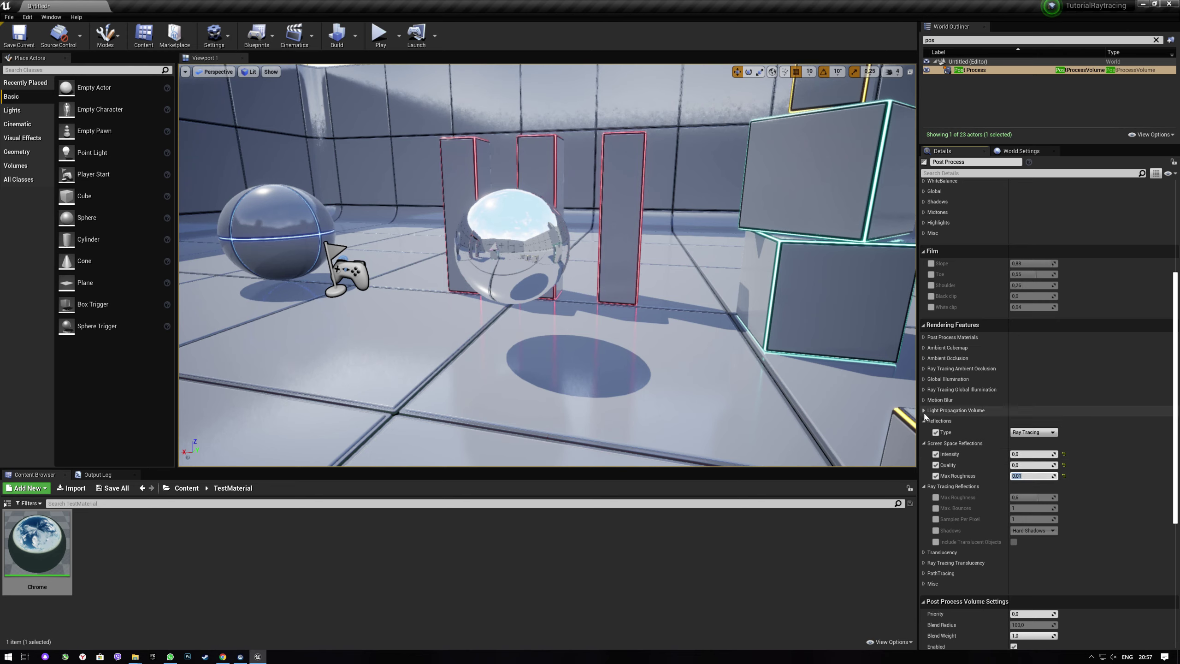
Duplicate the chrome sphere and set ray-traced reflections to 2 bounces
{"action": "left_click", "coordinate": [491, 262]}
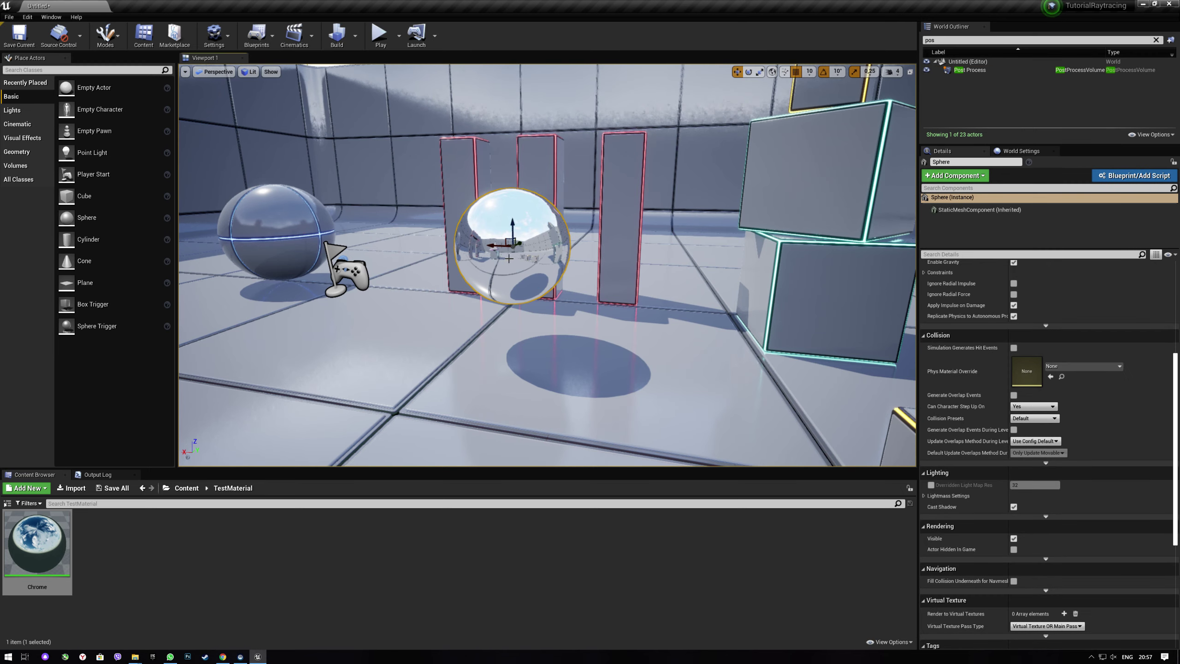
{"action": "left_click_drag", "start_coordinate": [483, 258], "coordinate": [655, 263], "text": "alt"}
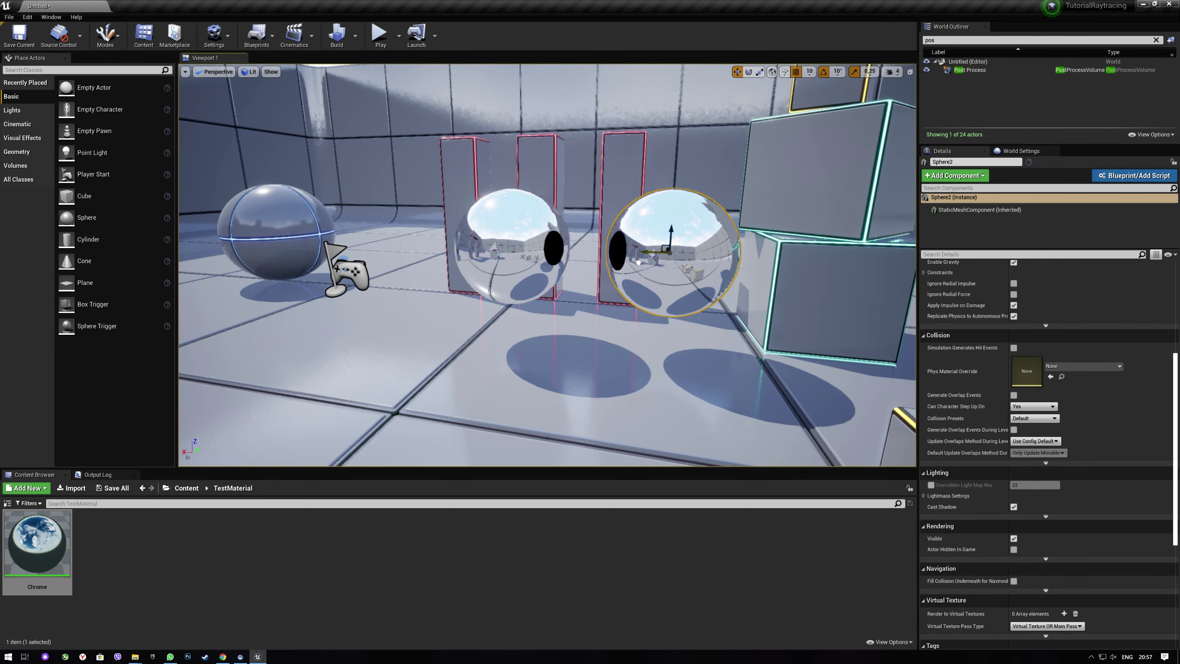
{"action": "left_click", "coordinate": [970, 70]}
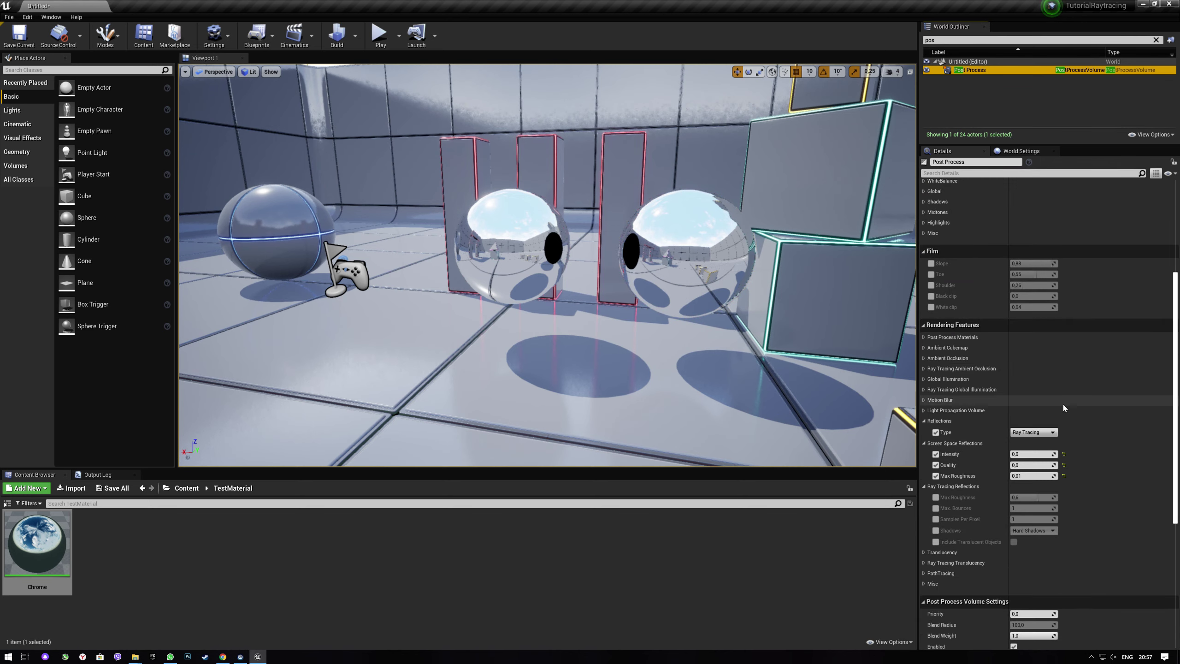
{"action": "left_click", "coordinate": [935, 432]}
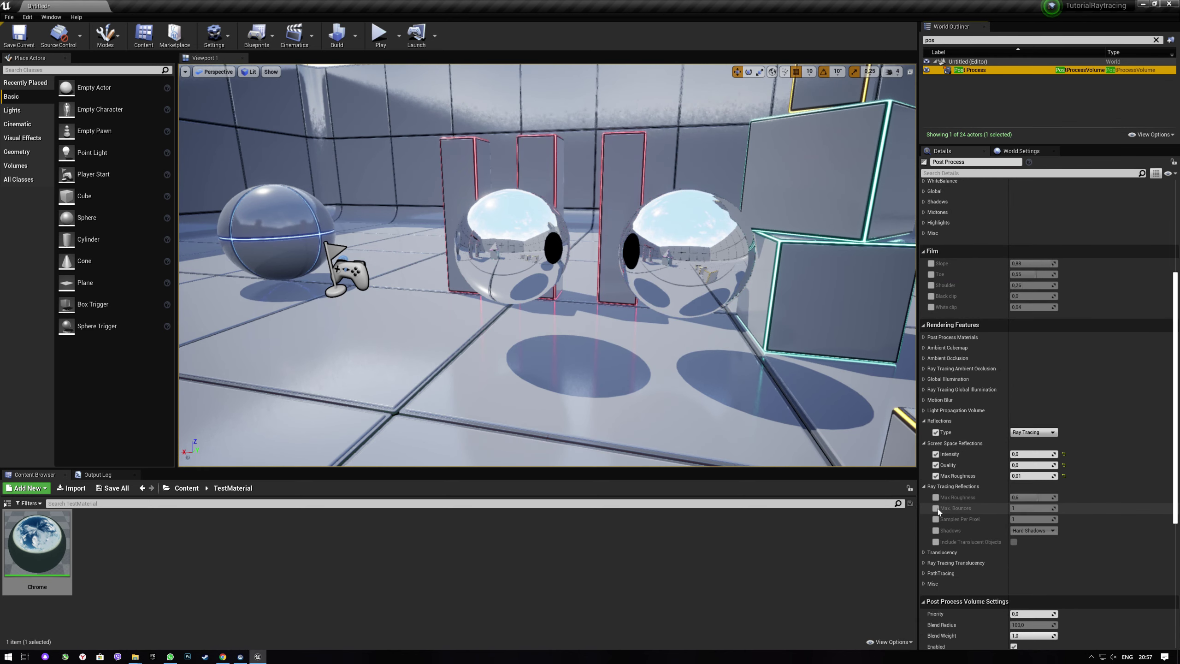
{"action": "left_click", "coordinate": [1033, 508]}
{"action": "type", "text": "2"}
{"action": "key", "text": "Return"}
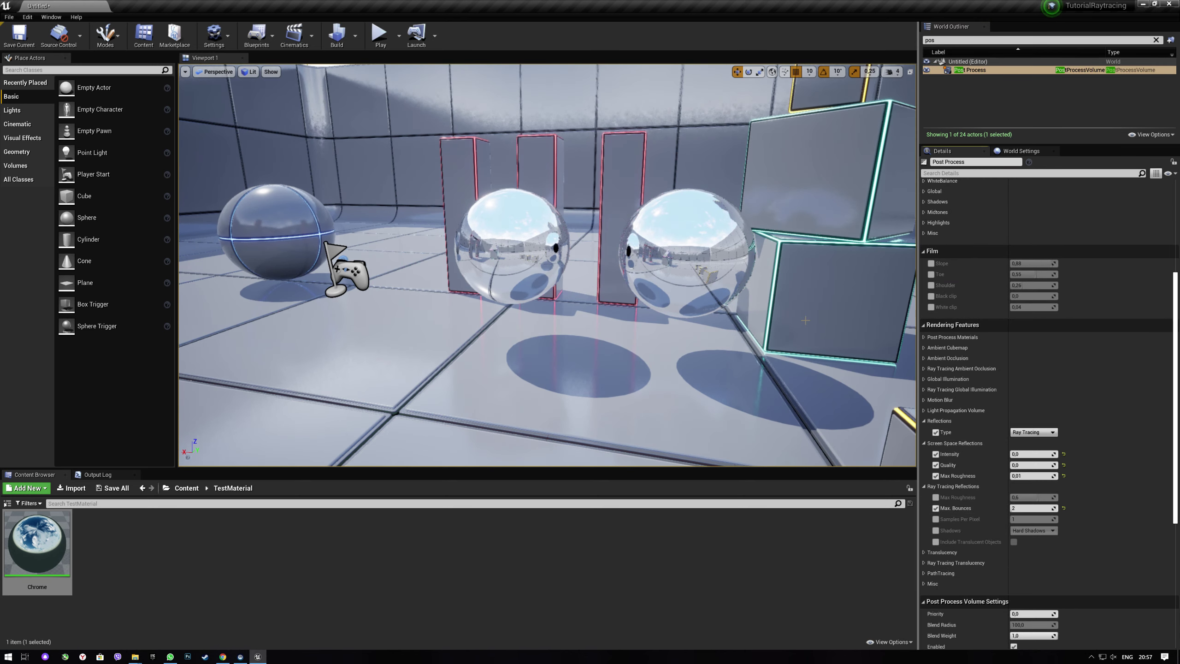
Inspect the Ray Tracing Global Illumination settings of the Post Process volume
{"action": "scroll", "coordinate": [1036, 279], "scroll_direction": "down", "scroll_amount": 5}
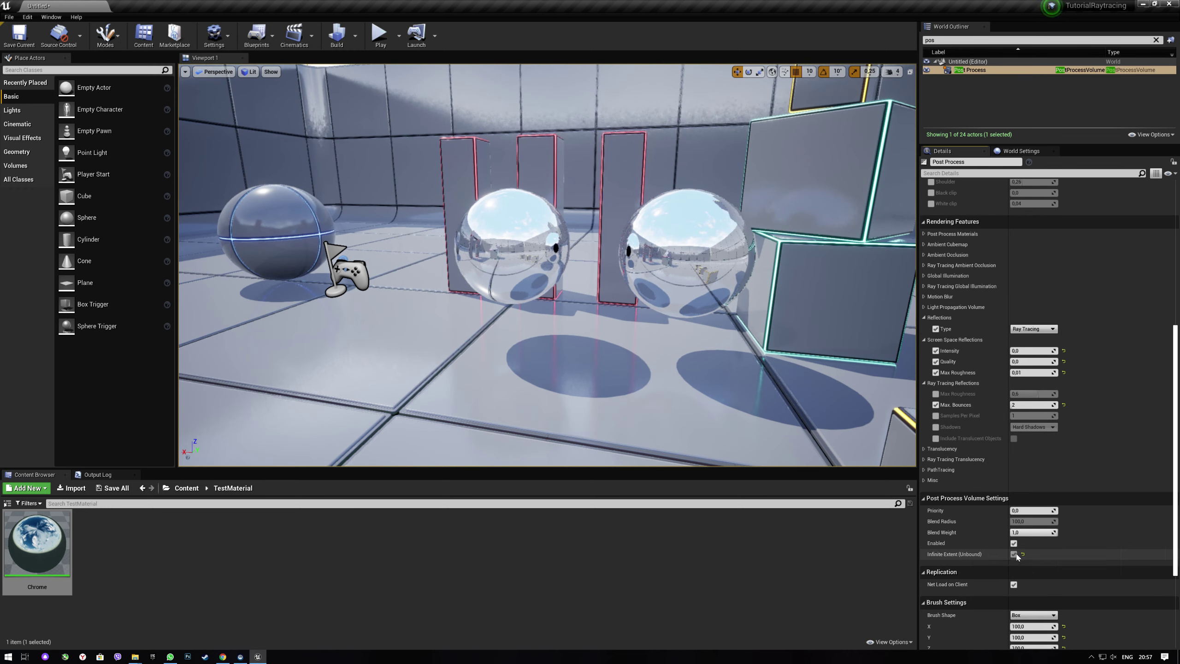
{"action": "scroll", "coordinate": [932, 464], "scroll_direction": "up", "scroll_amount": 3}
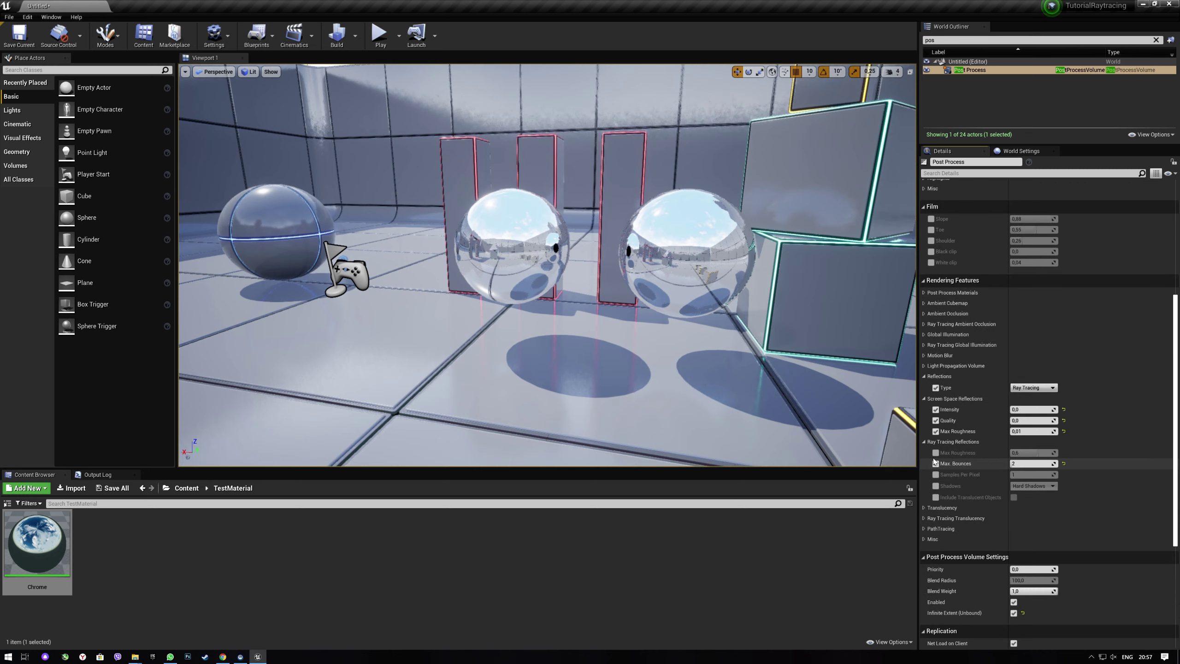
{"action": "left_click", "coordinate": [924, 344]}
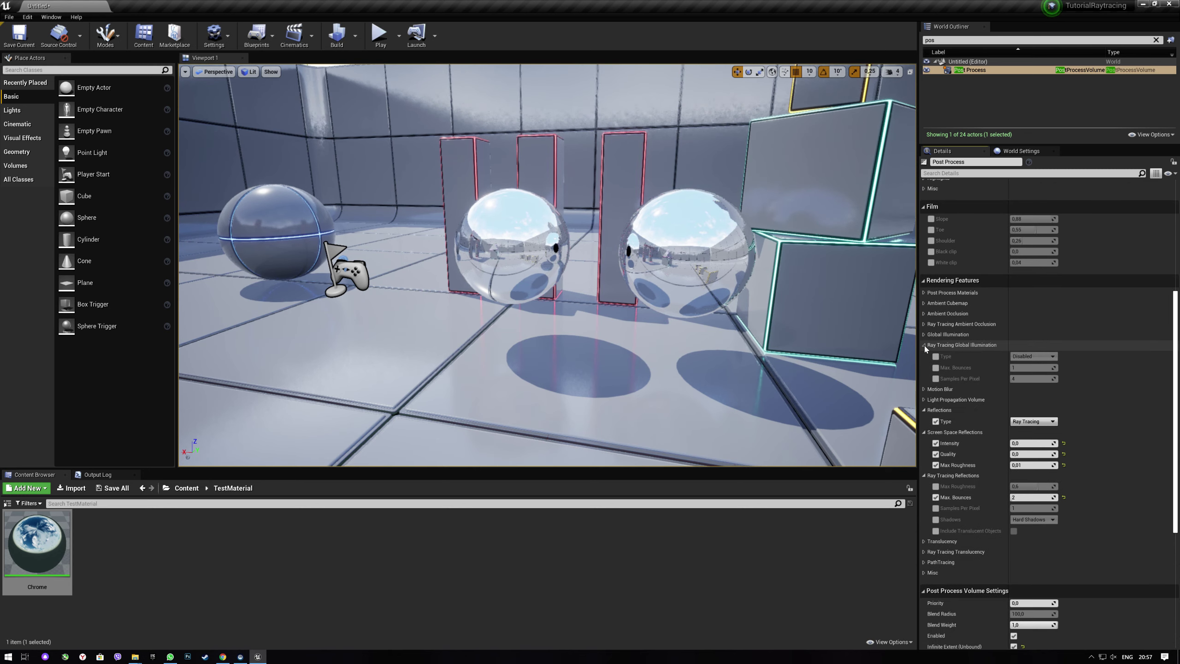
{"action": "left_click", "coordinate": [924, 345]}
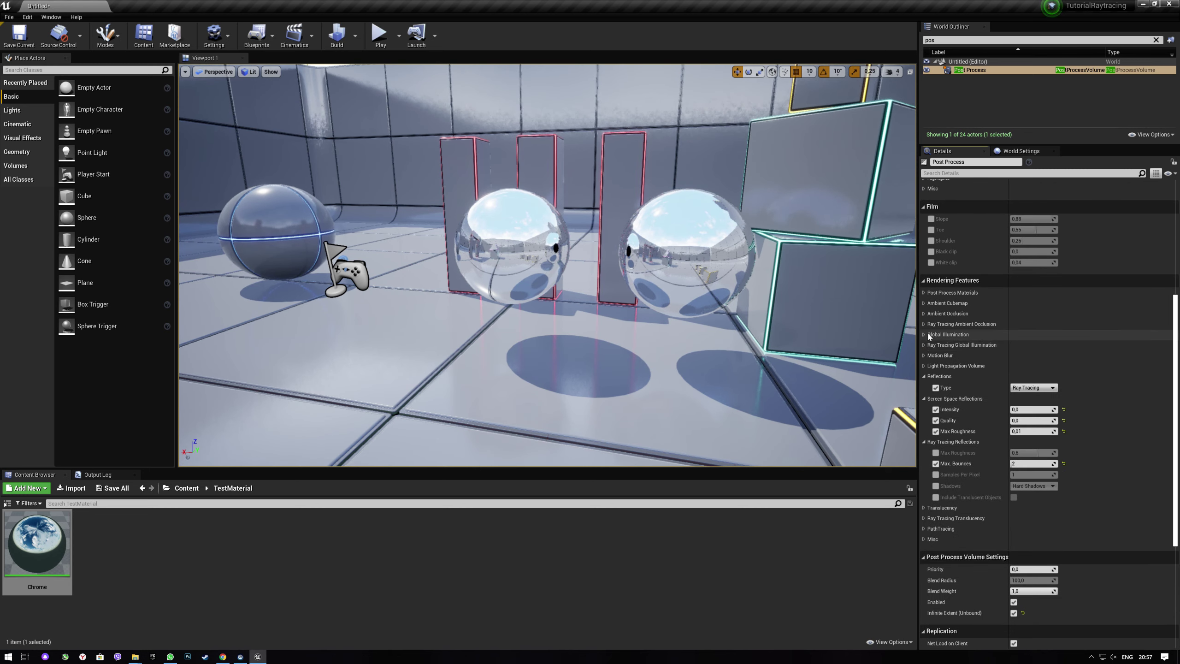
{"action": "left_click", "coordinate": [925, 345]}
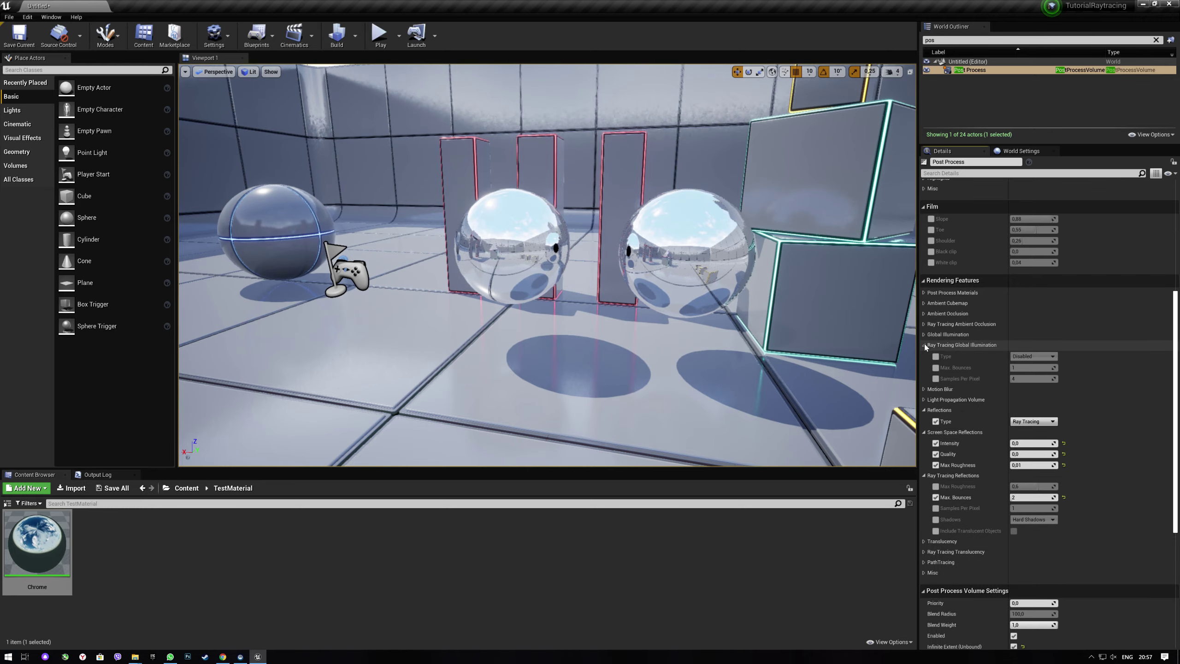
{"action": "left_click", "coordinate": [924, 345]}
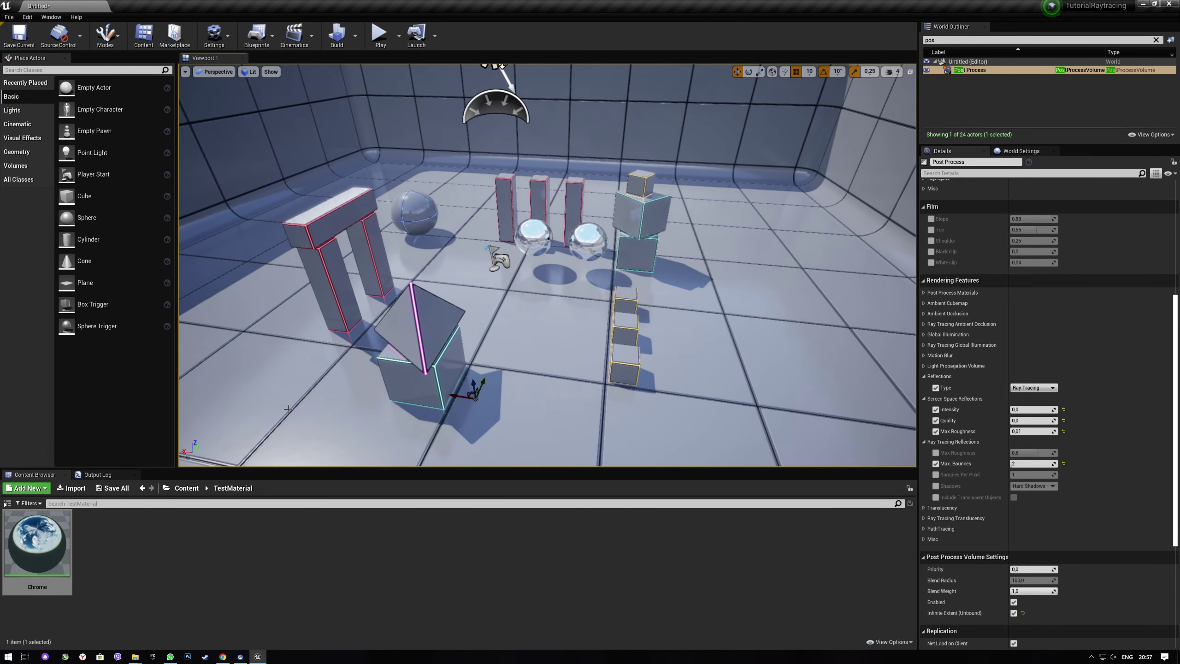
Move the two chrome spheres so they sit side by side
{"action": "left_click", "coordinate": [237, 563]}
{"action": "scroll", "coordinate": [466, 285], "scroll_direction": "up", "scroll_amount": 5}
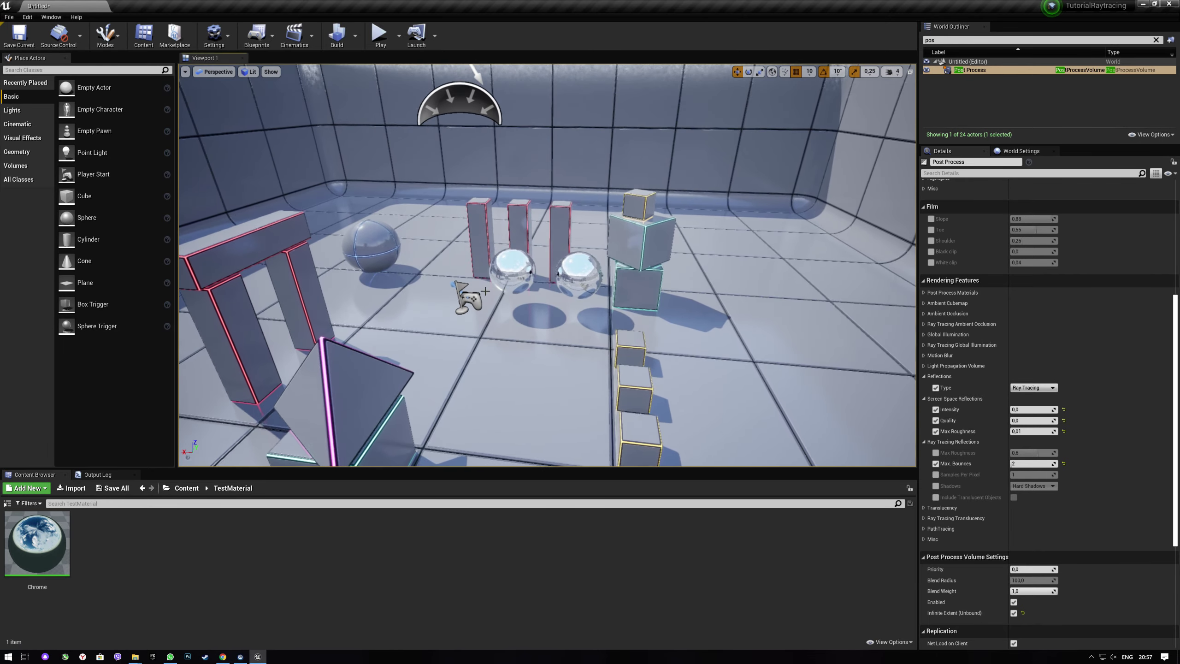
{"action": "left_click", "coordinate": [466, 285]}
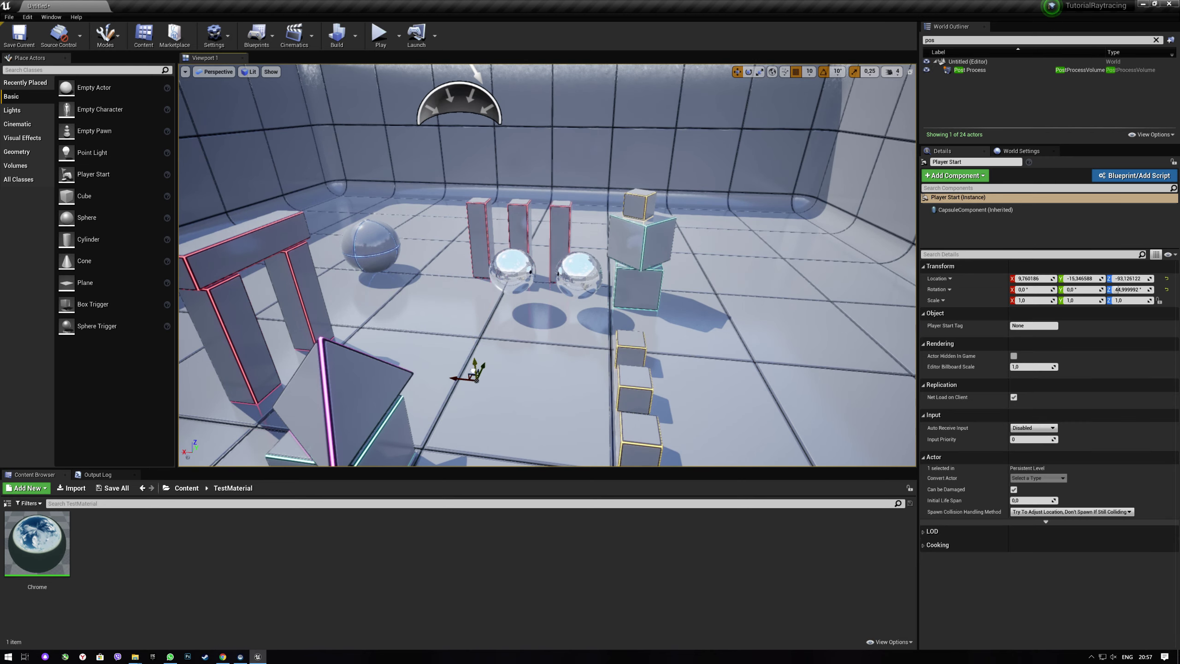
{"action": "left_click", "coordinate": [525, 278]}
{"action": "left_click_drag", "start_coordinate": [496, 271], "coordinate": [395, 260]}
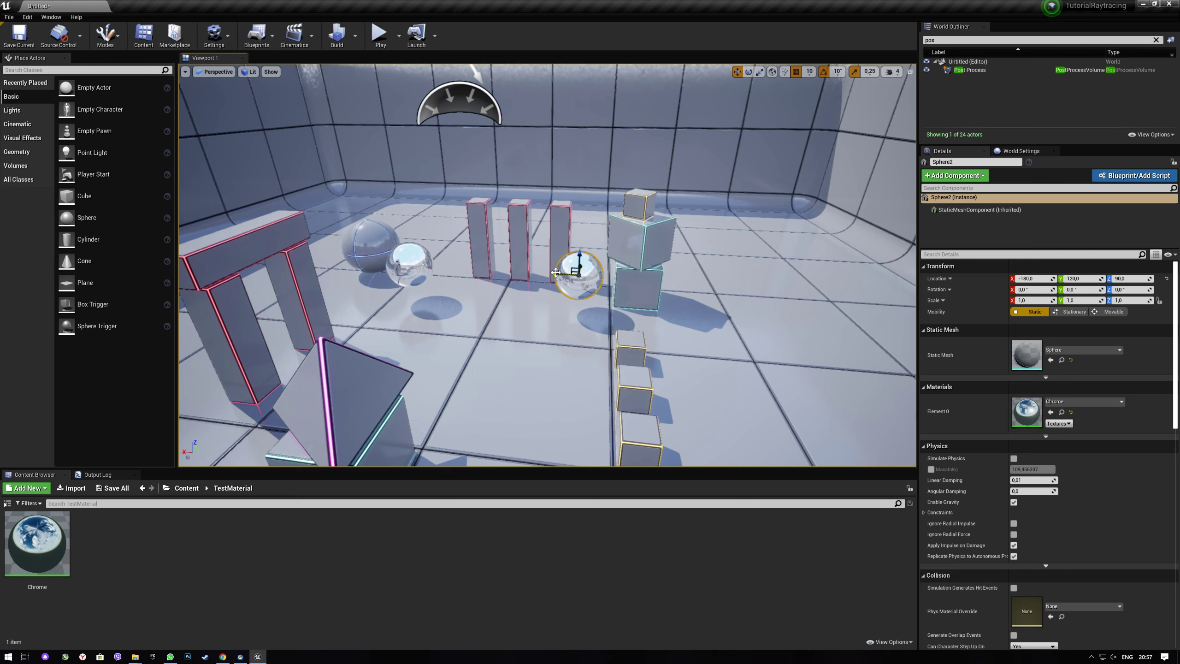
{"action": "left_click_drag", "start_coordinate": [555, 272], "coordinate": [571, 276]}
{"action": "left_click_drag", "start_coordinate": [418, 264], "coordinate": [416, 275]}
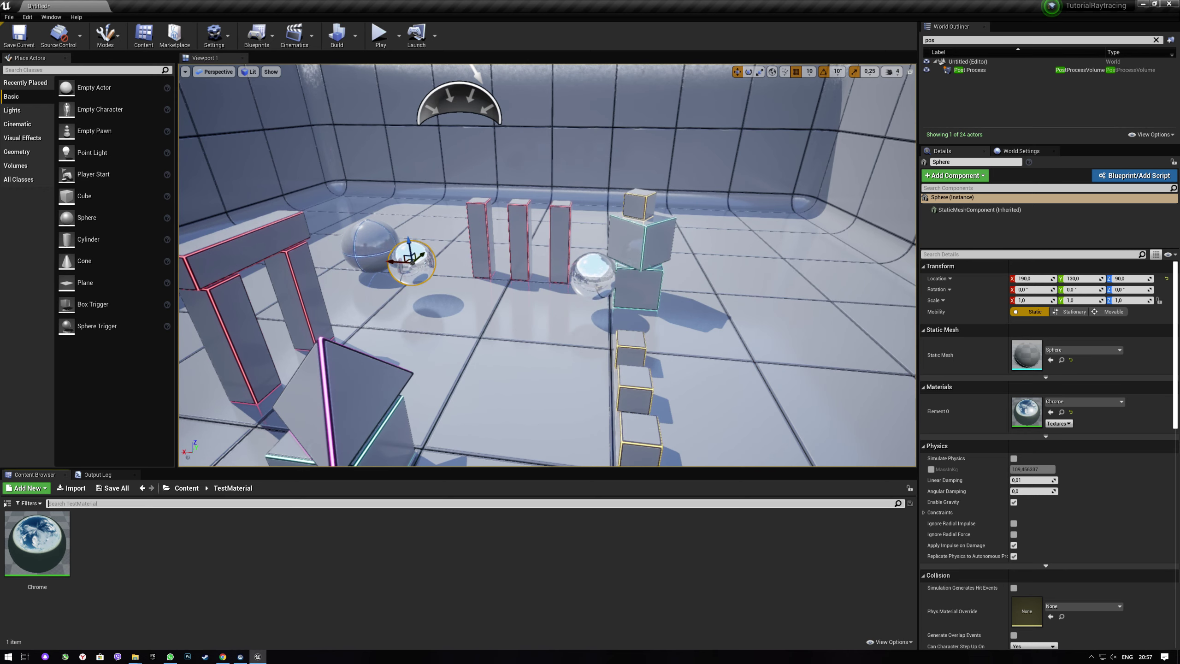
Place Camera_point_360 and Camera_Rec_360 from Camera_360 > Blueprints into the scene
{"action": "left_click", "coordinate": [186, 488]}
{"action": "double_click", "coordinate": [54, 536]}
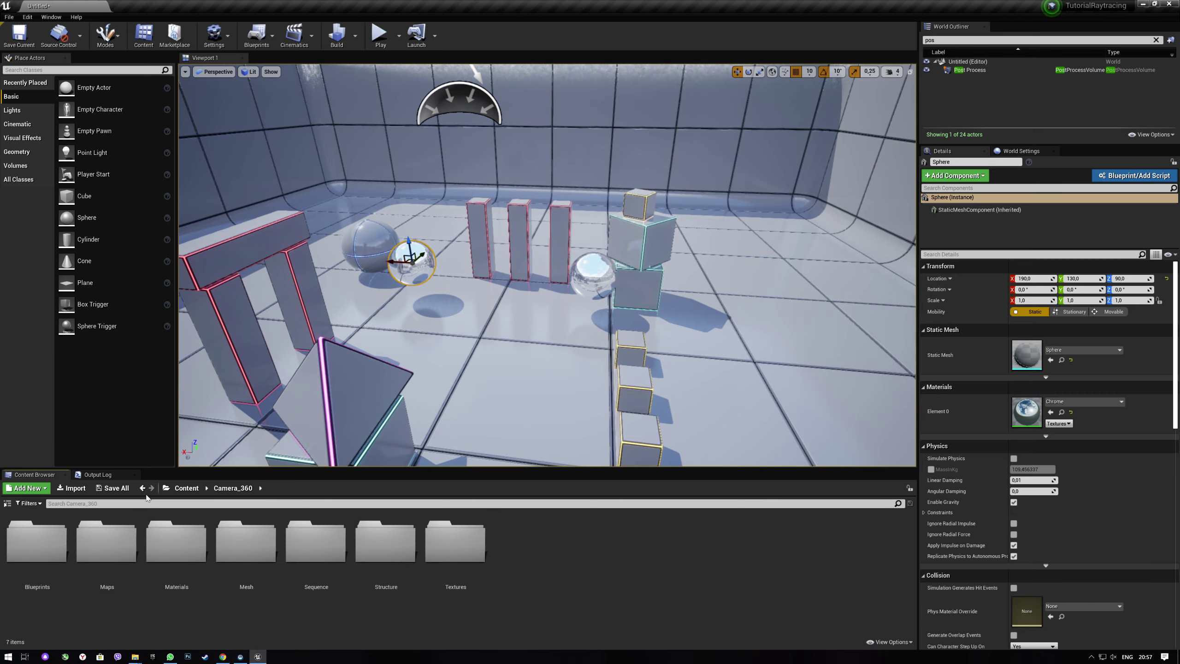
{"action": "double_click", "coordinate": [41, 540]}
{"action": "right_click_drag", "start_coordinate": [396, 335], "coordinate": [325, 339]}
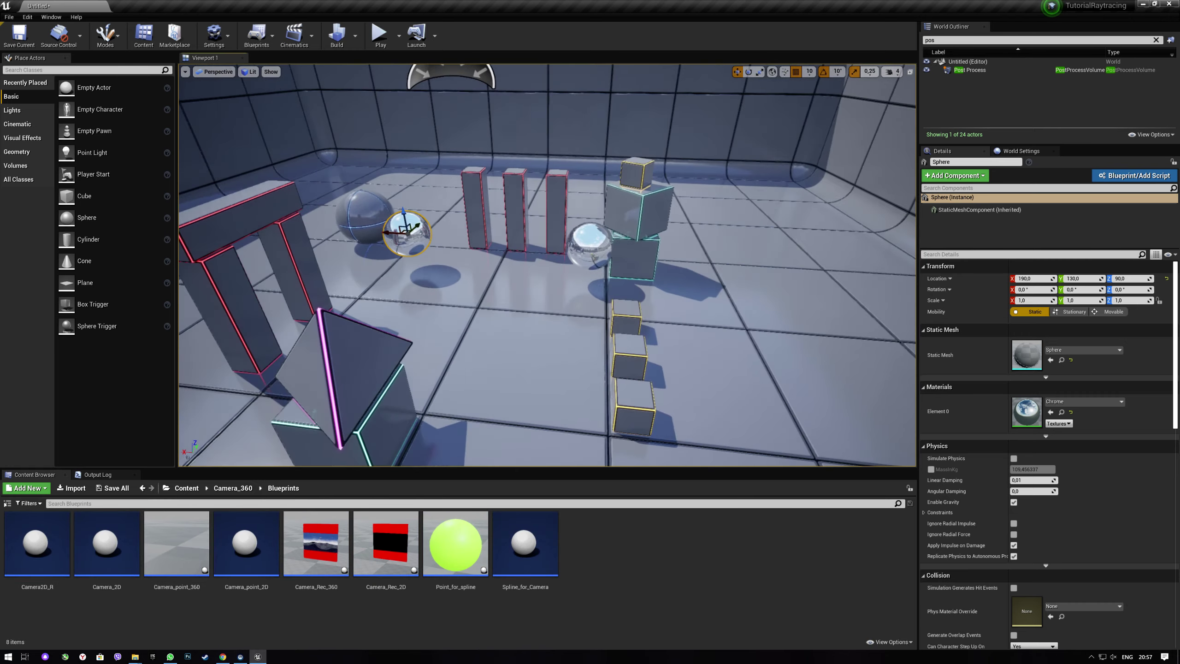
{"action": "mouse_move", "coordinate": [181, 553]}
{"action": "left_mouse_down"}
{"action": "mouse_move", "coordinate": [519, 324]}
{"action": "mouse_move", "coordinate": [505, 331]}
{"action": "mouse_move", "coordinate": [483, 305]}
{"action": "mouse_move", "coordinate": [506, 333]}
{"action": "mouse_move", "coordinate": [493, 274]}
{"action": "left_mouse_up"}
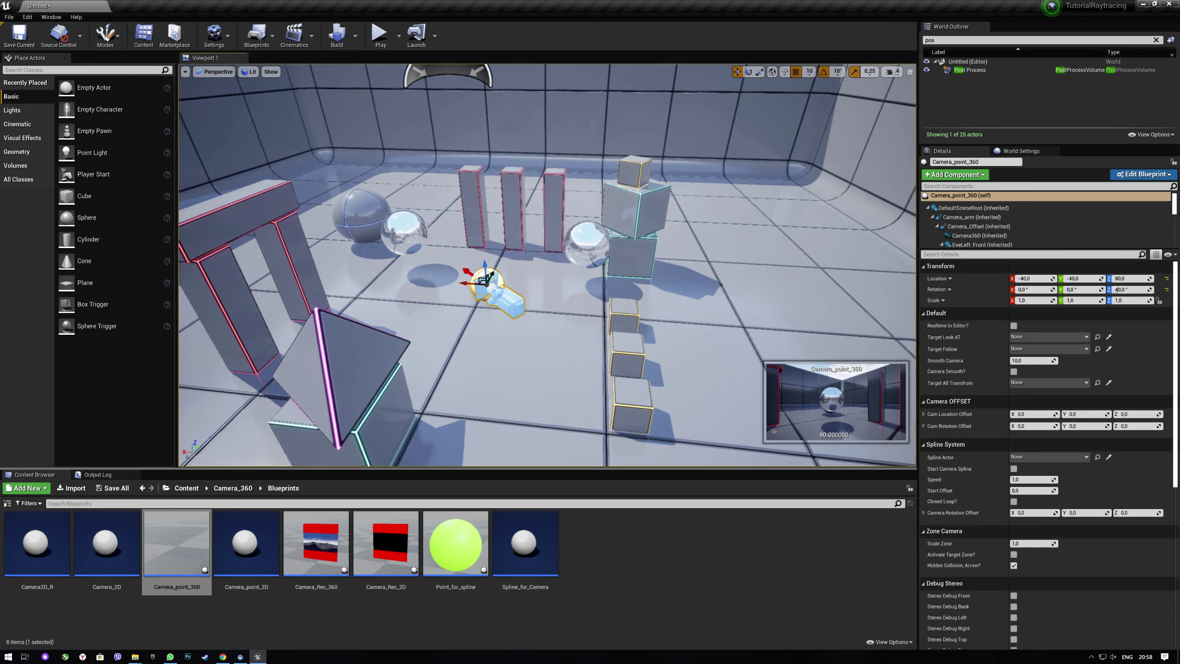
{"action": "mouse_move", "coordinate": [338, 528]}
{"action": "left_mouse_down"}
{"action": "mouse_move", "coordinate": [713, 279]}
{"action": "mouse_move", "coordinate": [733, 208]}
{"action": "mouse_move", "coordinate": [716, 205]}
{"action": "left_mouse_up"}
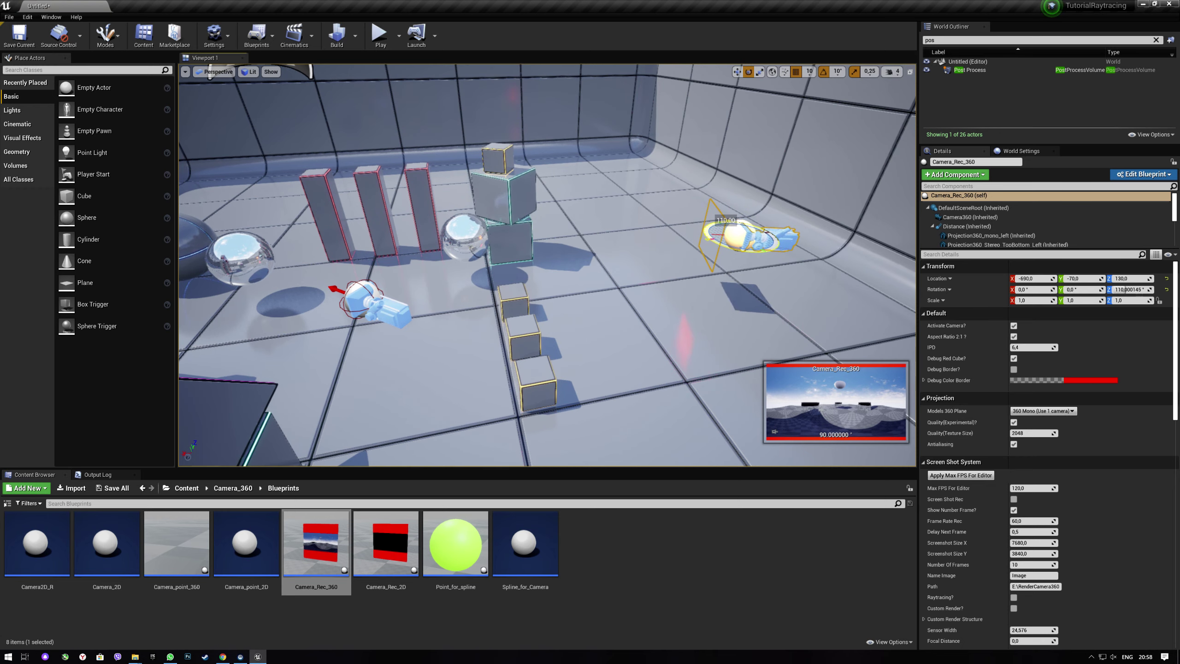
Select Camera_point_360 and play the level briefly to preview the 360° view
{"action": "left_click_drag", "start_coordinate": [666, 285], "coordinate": [541, 315]}
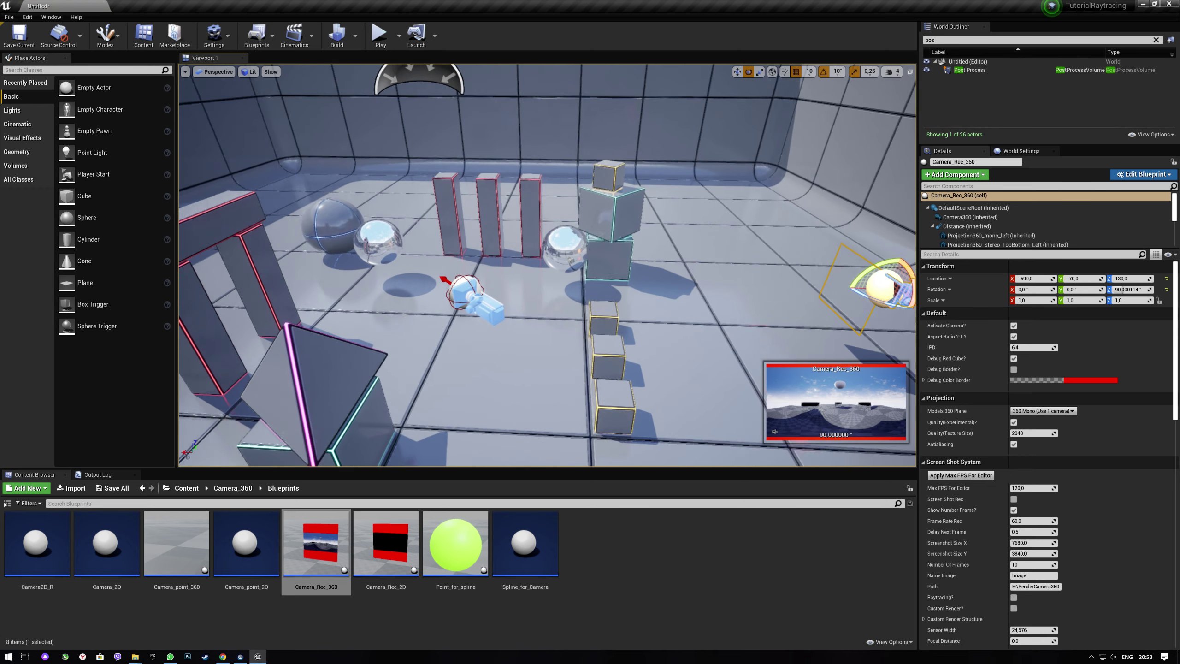
{"action": "left_click", "coordinate": [493, 306]}
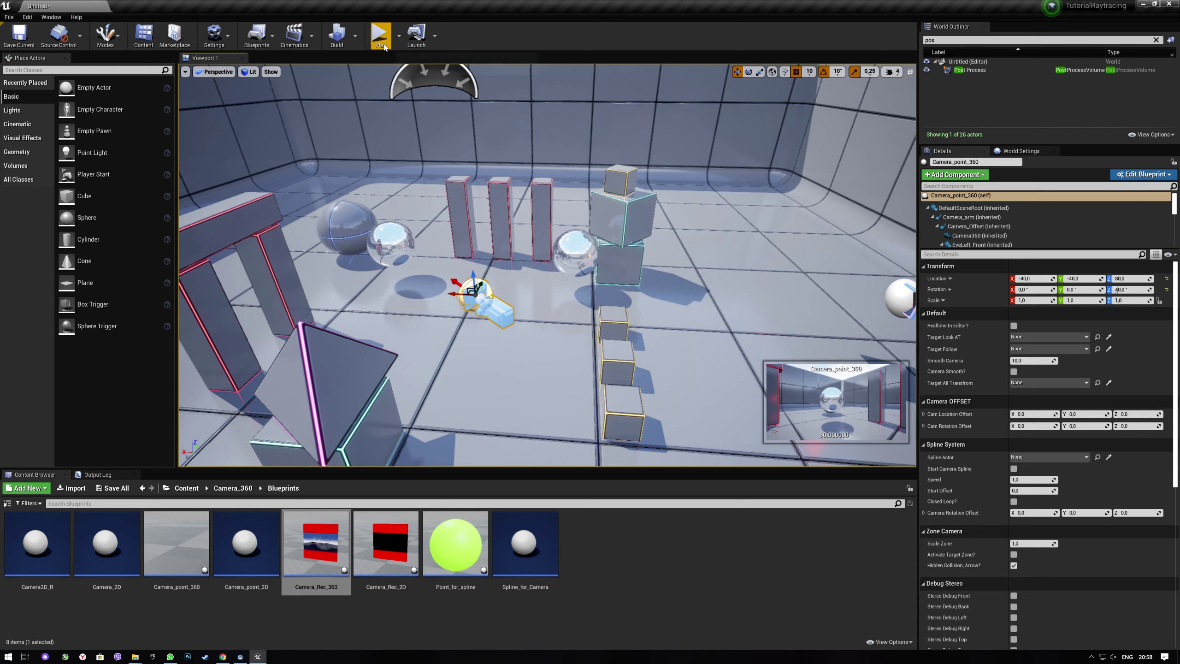
{"action": "left_click", "coordinate": [381, 37]}
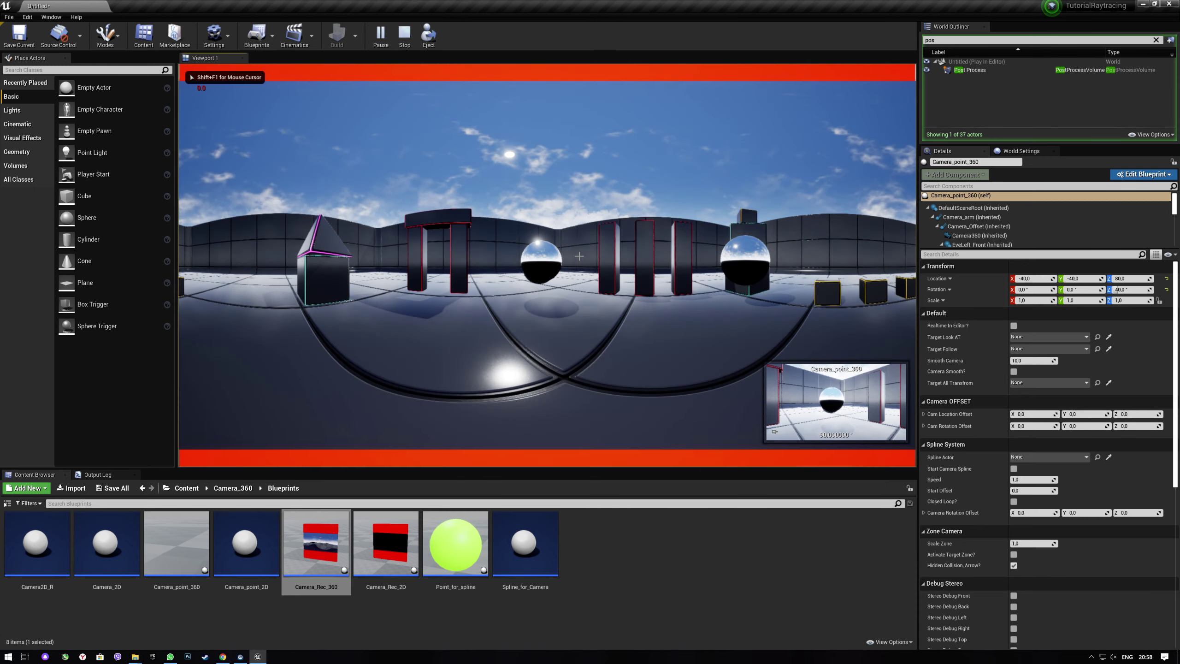
{"action": "key", "text": "Escape"}
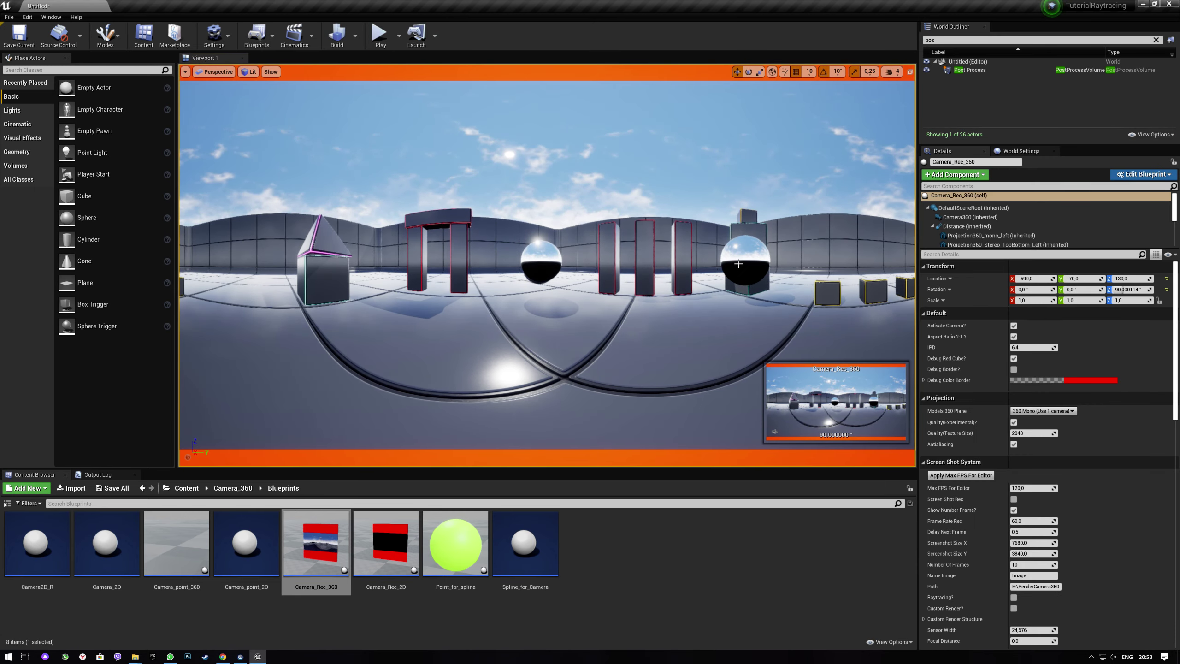
Run the level until Camera_Rec_360 saves Image_00001.png, then stop playback
{"action": "scroll", "coordinate": [1020, 508], "scroll_direction": "down", "scroll_amount": 3}
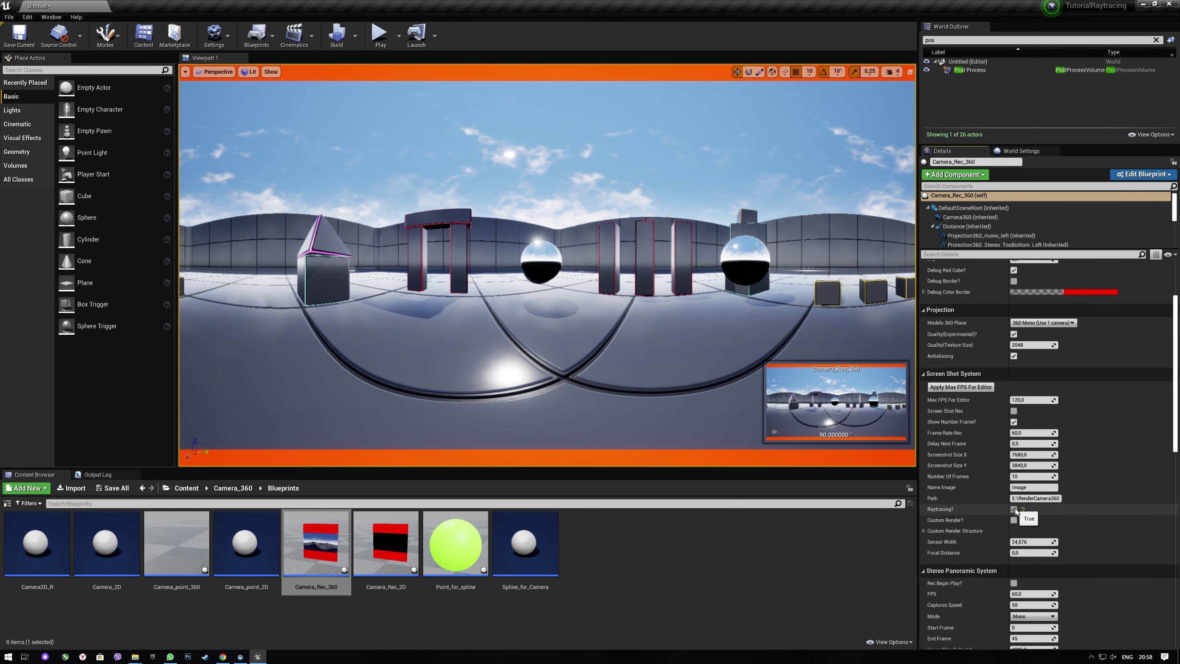
{"action": "left_click", "coordinate": [393, 37]}
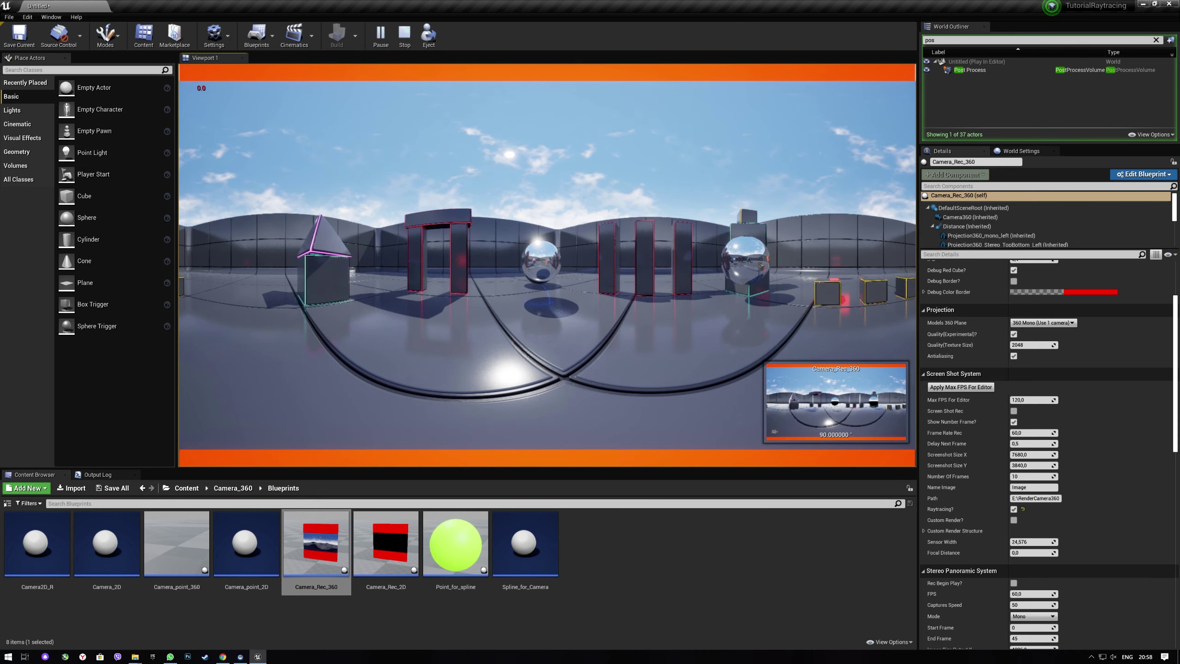
{"action": "key", "text": "Escape"}
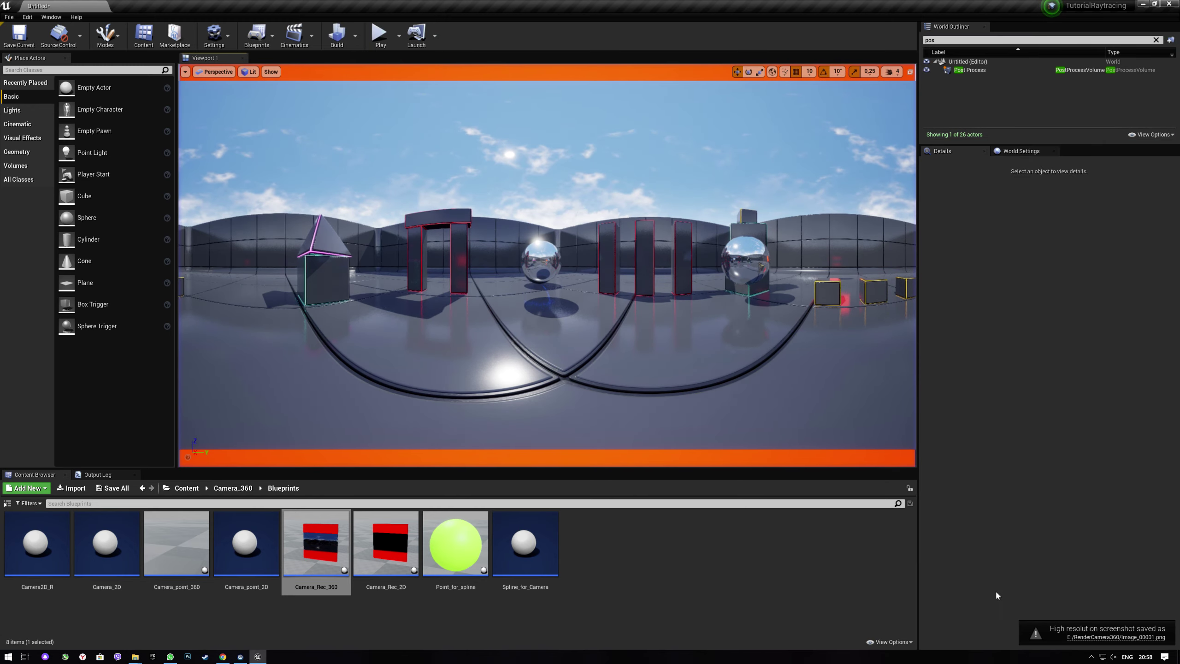
Open Image_00001.png from the screenshot folder and view it full screen
{"action": "left_click", "coordinate": [1087, 632]}
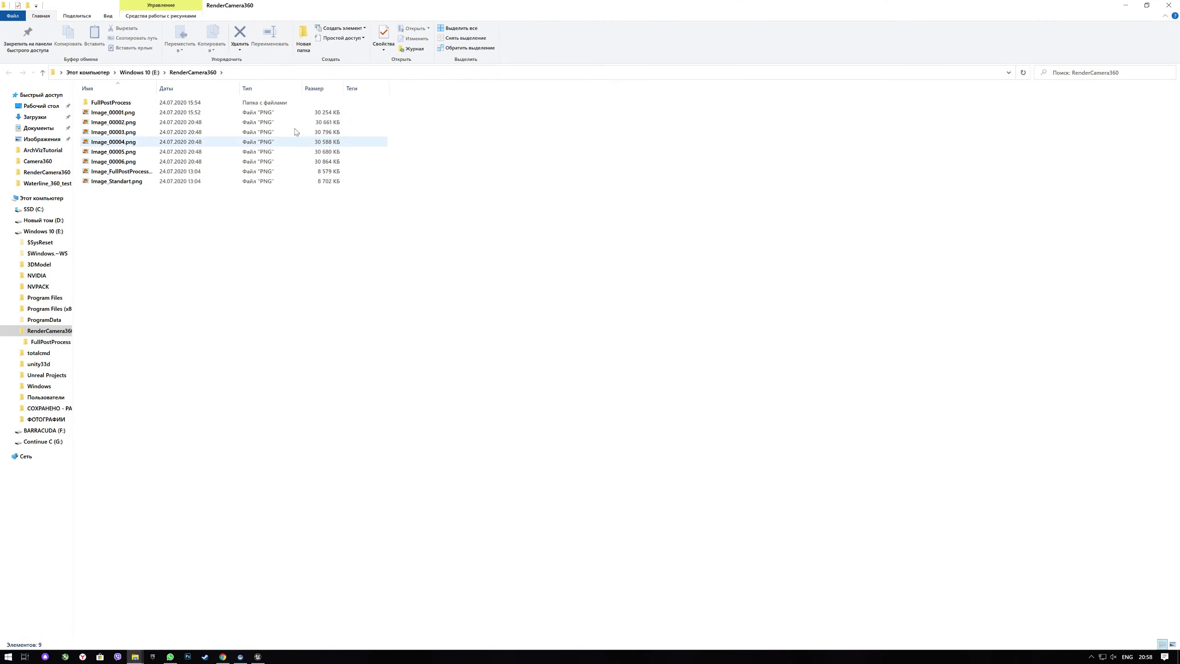
{"action": "double_click", "coordinate": [180, 112]}
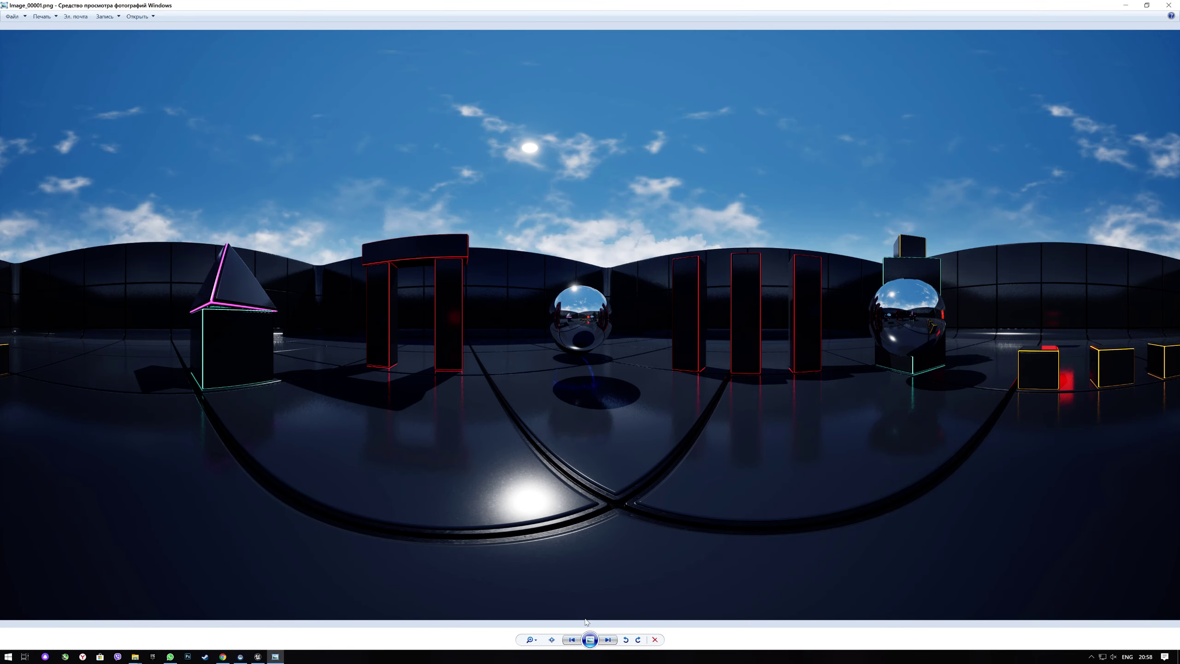
{"action": "key", "text": "alt+F4"}
{"action": "key", "text": "Return"}
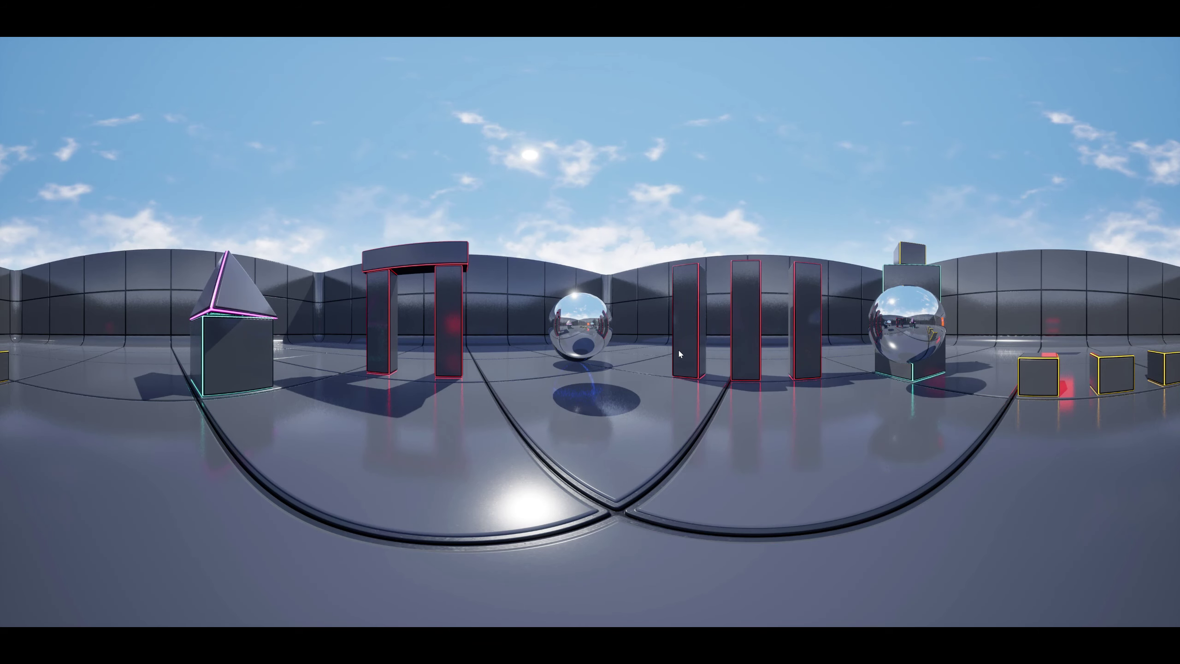
{"action": "key", "text": "Right"}
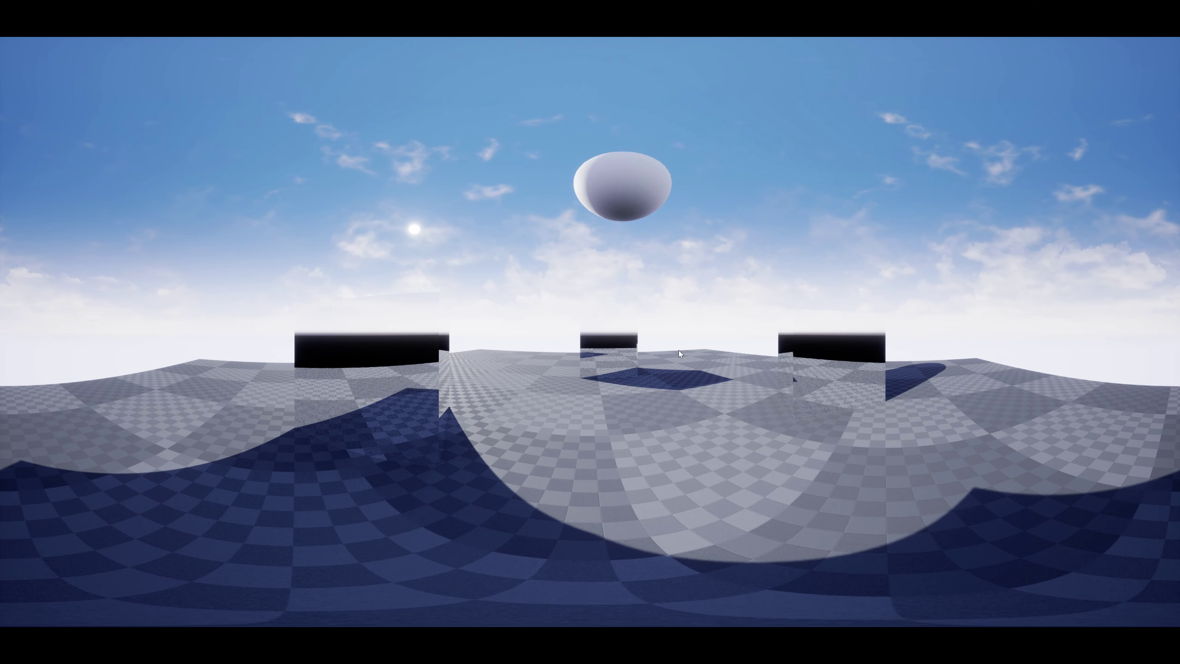
{"action": "key", "text": "Left"}
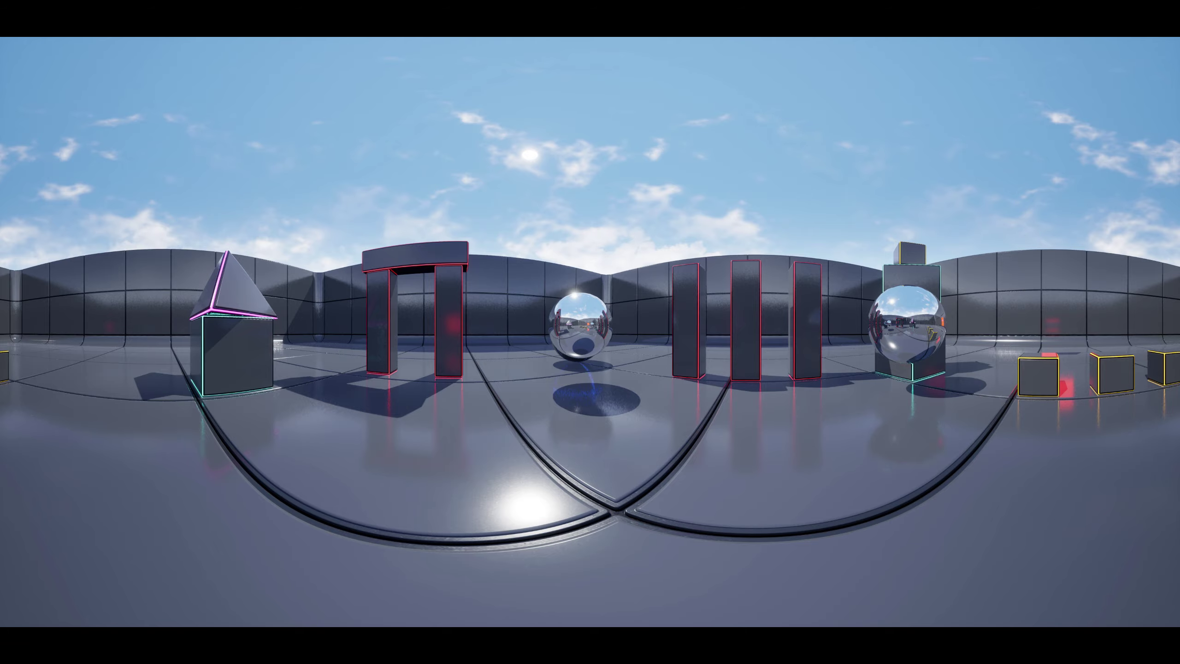
{"action": "key", "text": "Escape"}
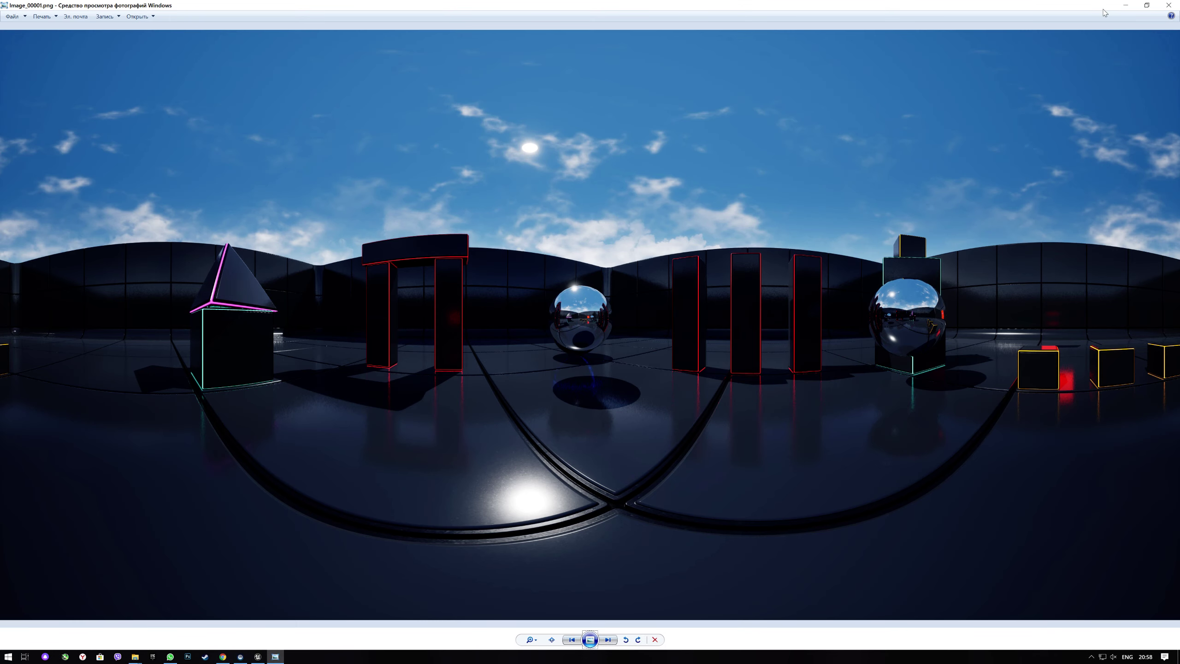
Zoom into the panorama, close the photo viewer, and return to Unreal
{"action": "scroll", "coordinate": [578, 323], "scroll_direction": "up", "scroll_amount": 3}
{"action": "scroll", "coordinate": [575, 328], "scroll_direction": "up", "scroll_amount": 3}
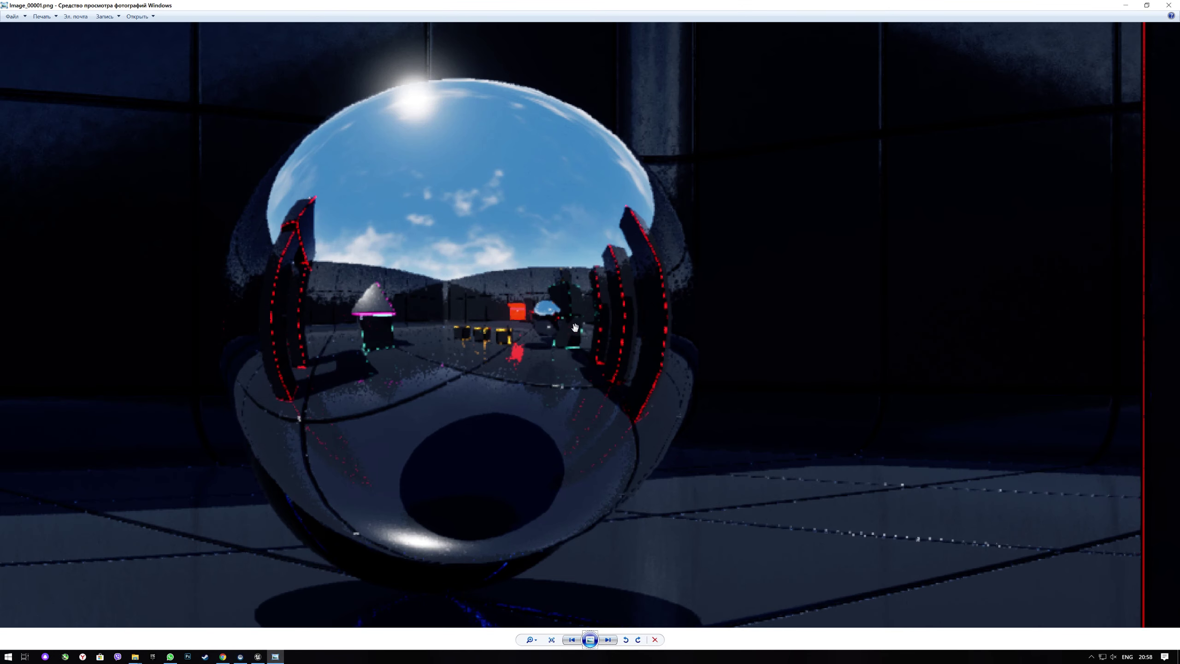
{"action": "left_click", "coordinate": [1168, 5]}
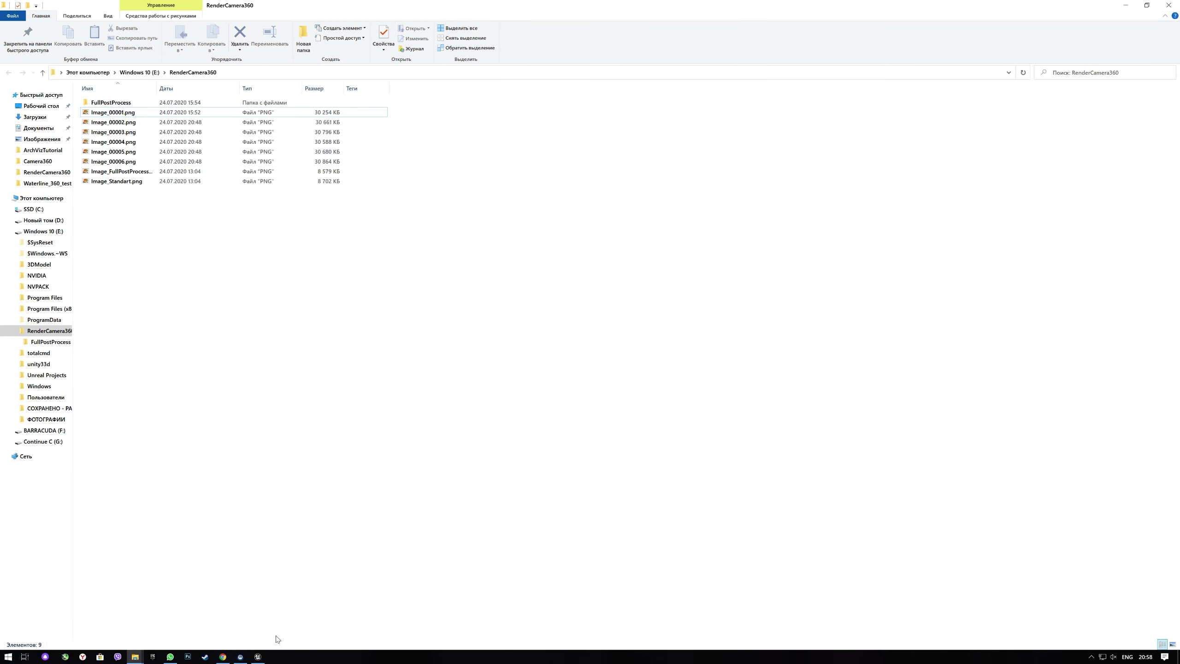
{"action": "left_click", "coordinate": [258, 657]}
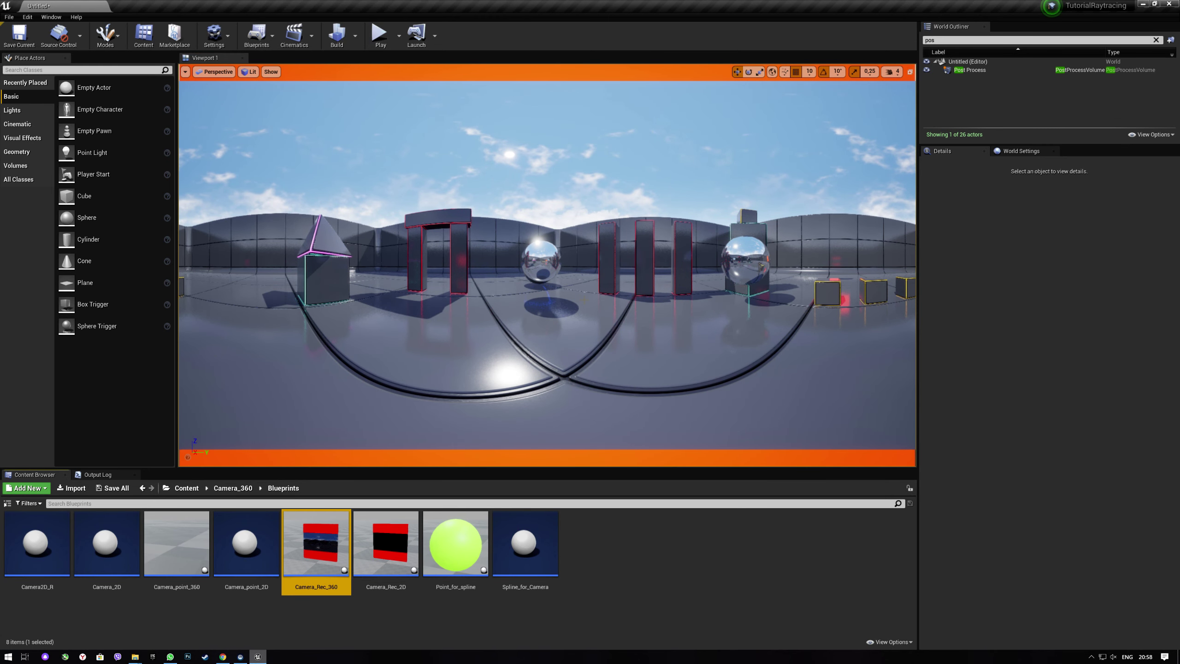
Frame Camera_Rec_360 among the pillars, then select Camera_point_360 and view its Transform
{"action": "left_click", "coordinate": [522, 111]}
{"action": "key", "text": "f"}
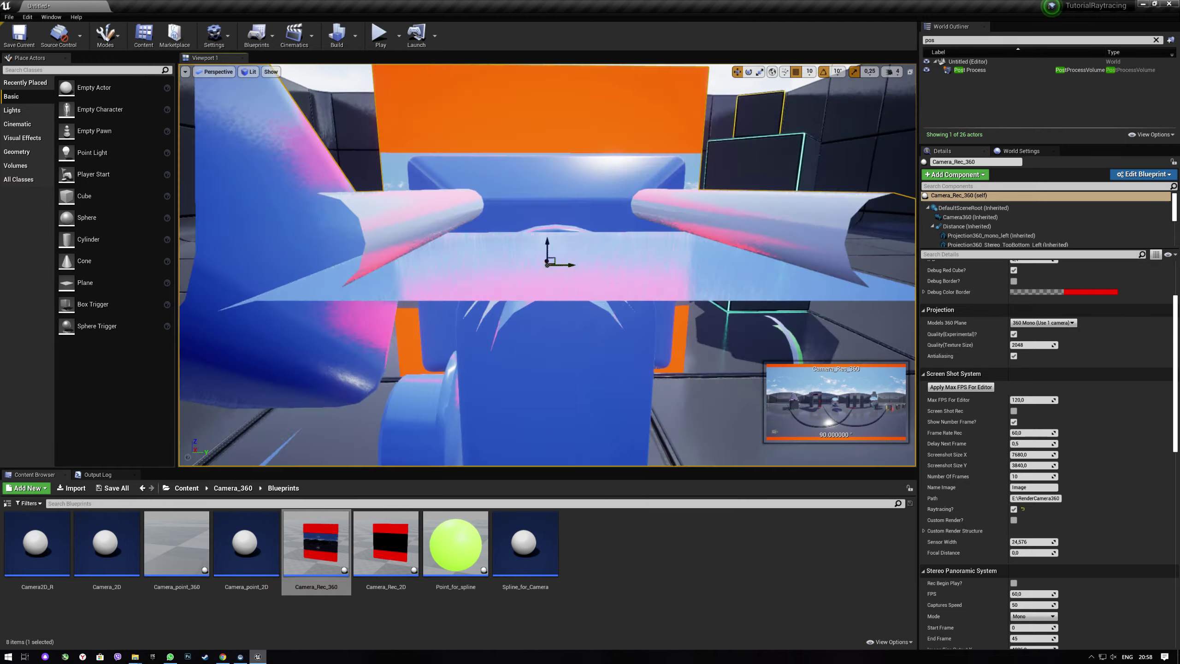
{"action": "right_click_drag", "start_coordinate": [523, 111], "coordinate": [523, 111]}
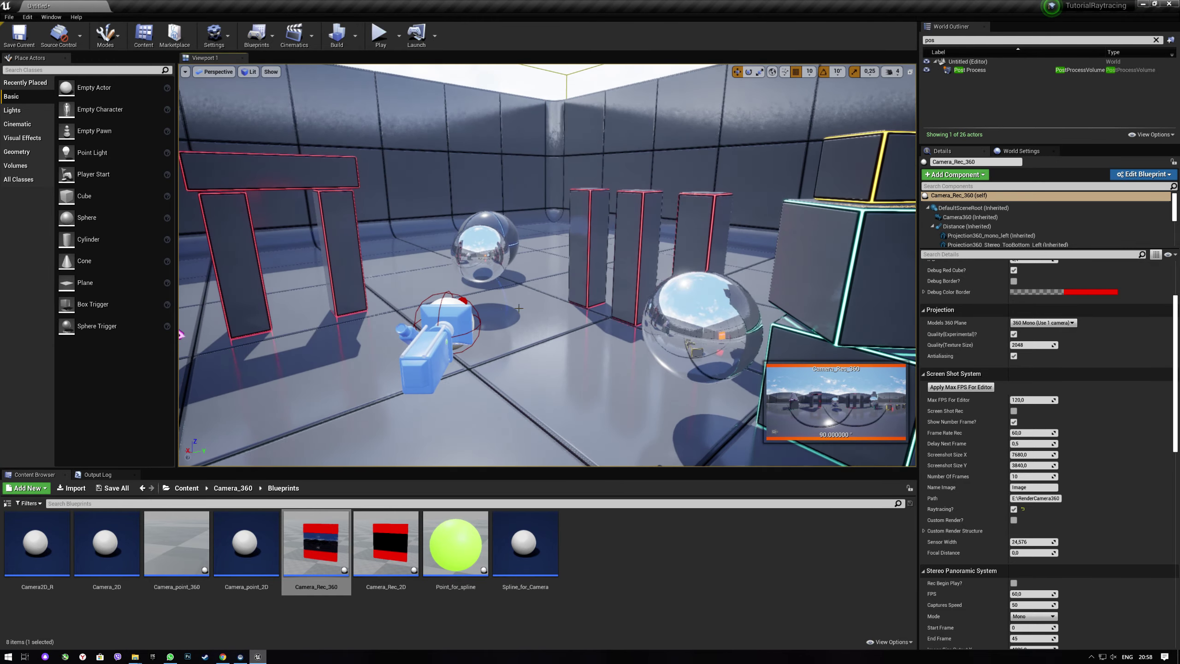
{"action": "right_click_drag", "start_coordinate": [541, 302], "coordinate": [542, 302]}
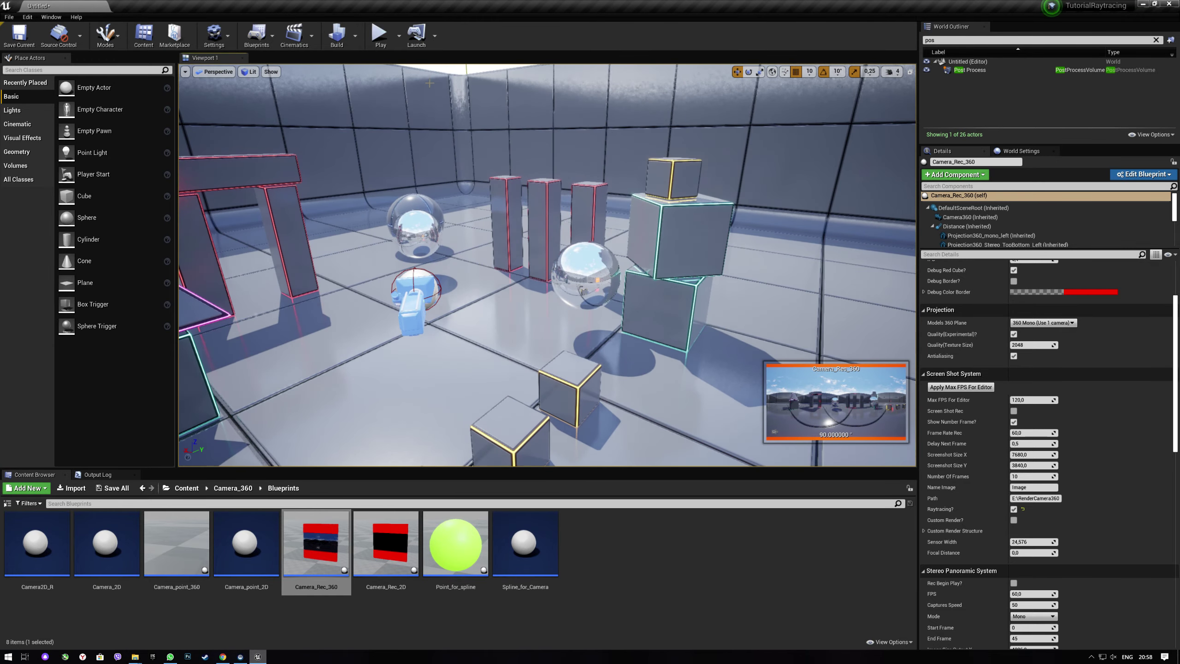
{"action": "right_click_drag", "start_coordinate": [542, 302], "coordinate": [487, 302]}
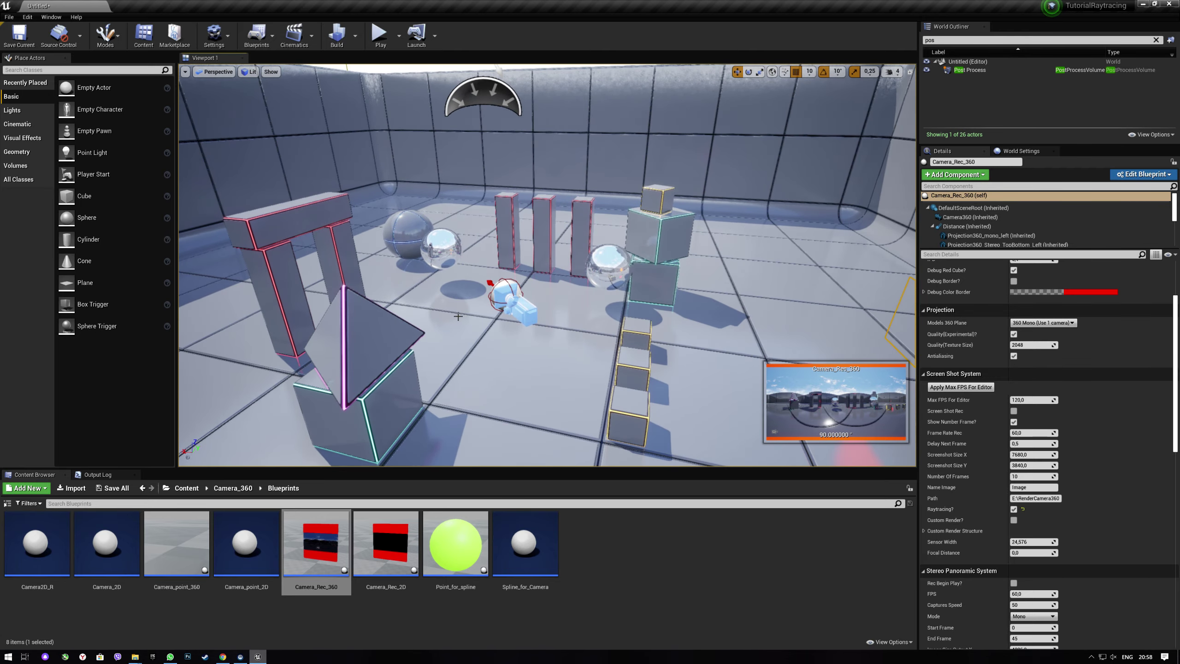
{"action": "left_click", "coordinate": [508, 307]}
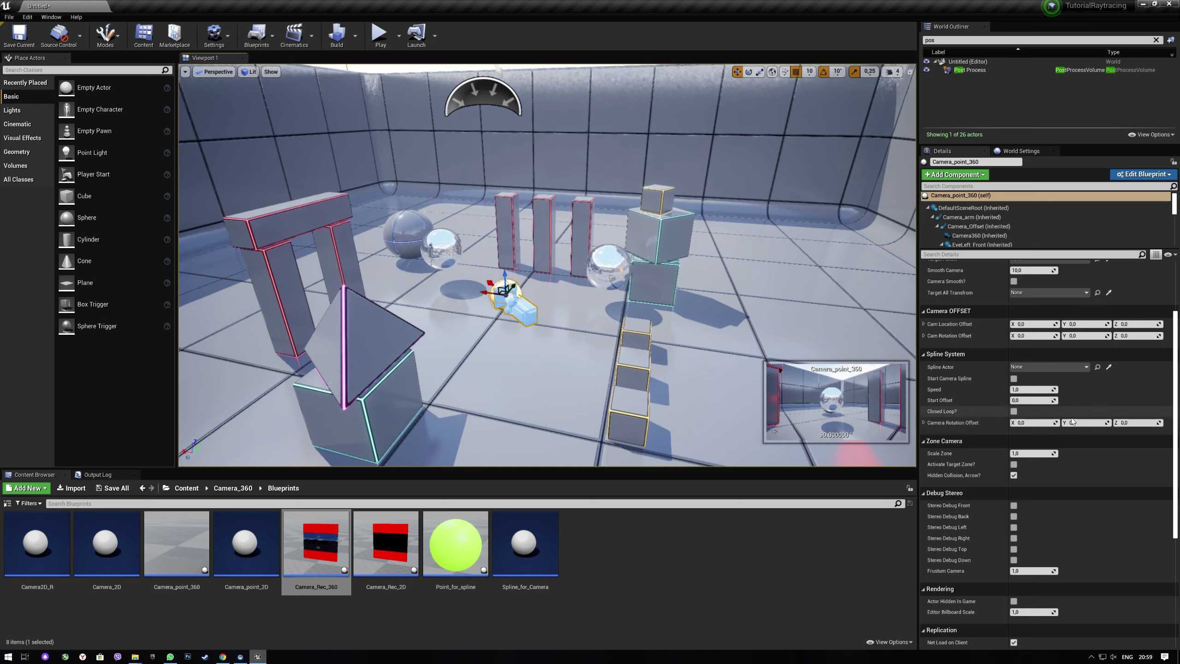
{"action": "scroll", "coordinate": [1062, 410], "scroll_direction": "up", "scroll_amount": 5}
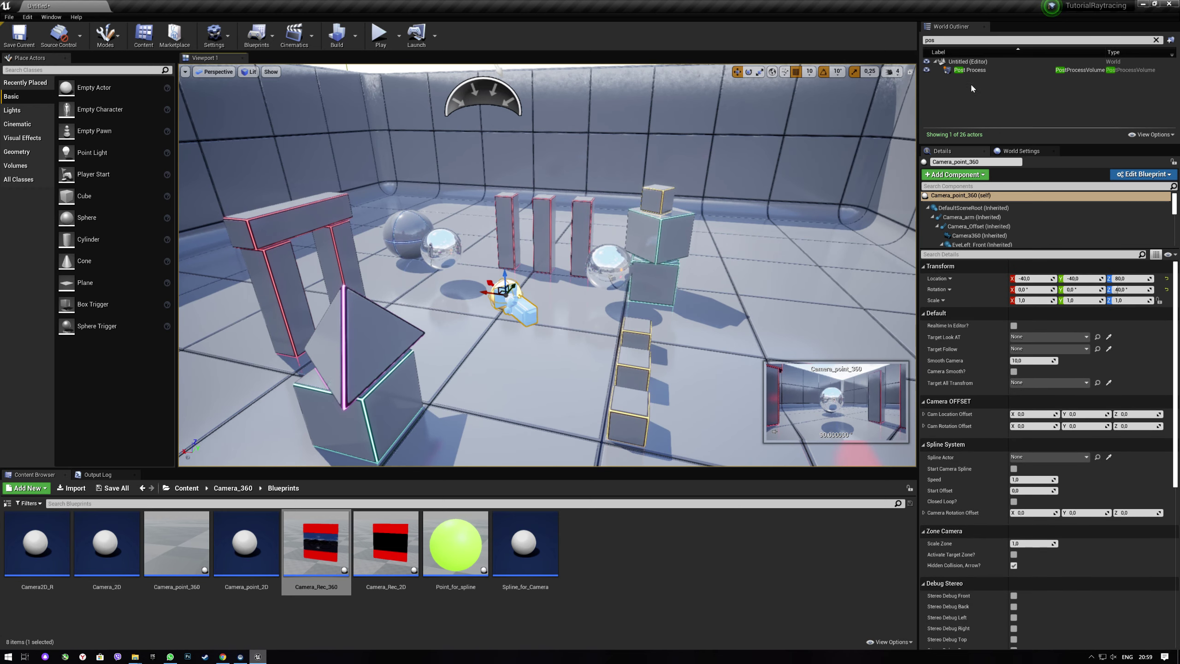
Filter the World Outliner by '360' and frame Camera_Rec_360 in the view
{"action": "left_click", "coordinate": [929, 40]}
{"action": "key", "text": "BackSpace"}
{"action": "key", "text": "BackSpace"}
{"action": "key", "text": "BackSpace"}
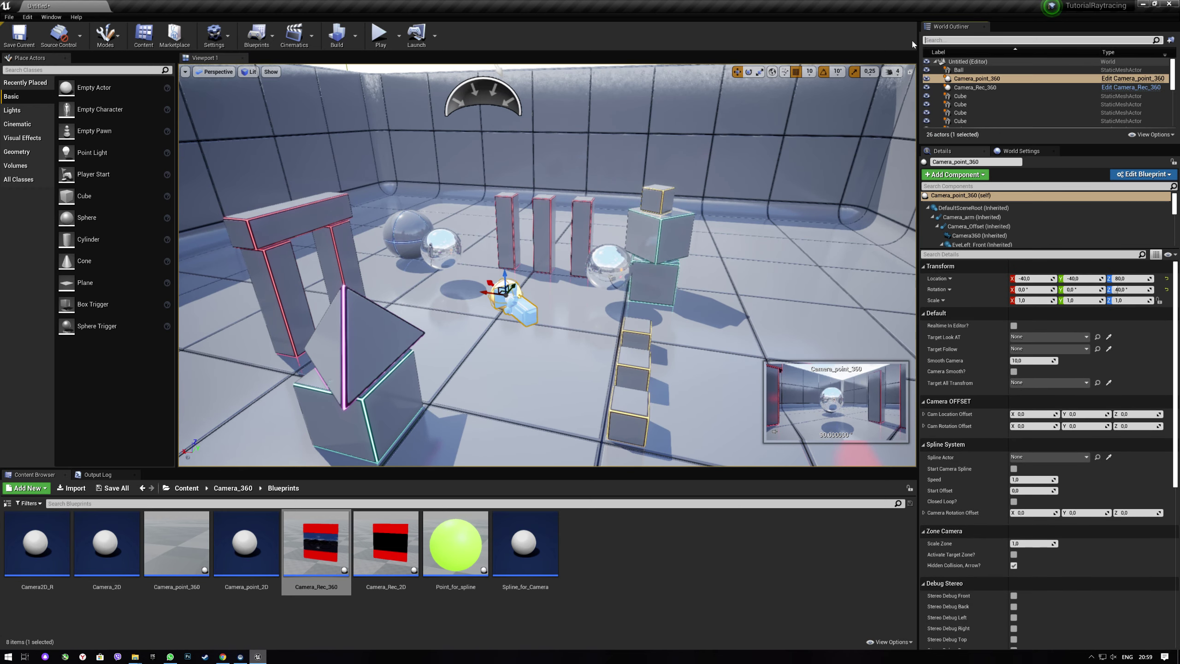
{"action": "type", "text": "360"}
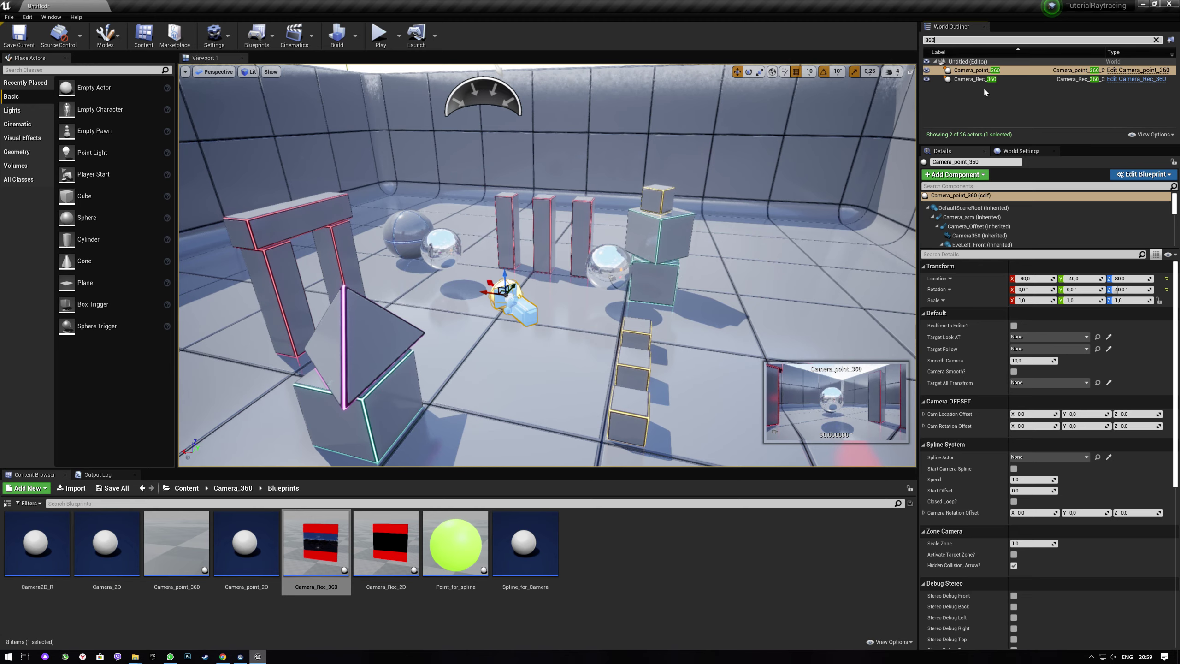
{"action": "left_click", "coordinate": [976, 78]}
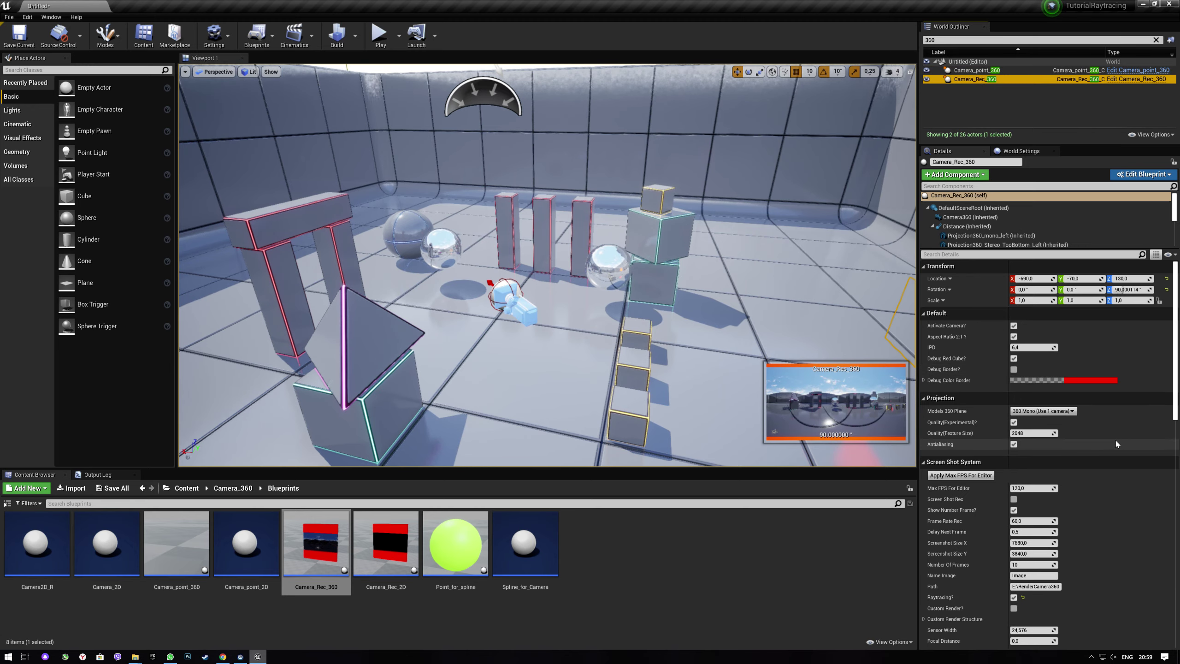
{"action": "key", "text": "f"}
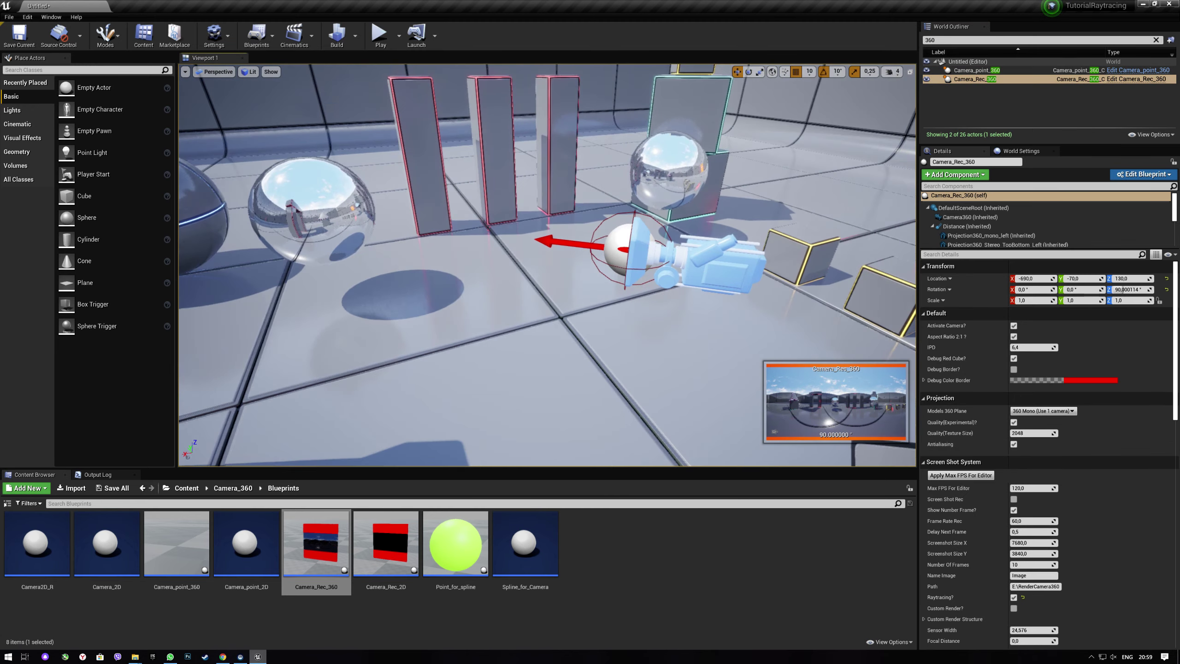
Move Camera_point_360 to 60, 10, 80 beside the chrome spheres
{"action": "left_click", "coordinate": [611, 250]}
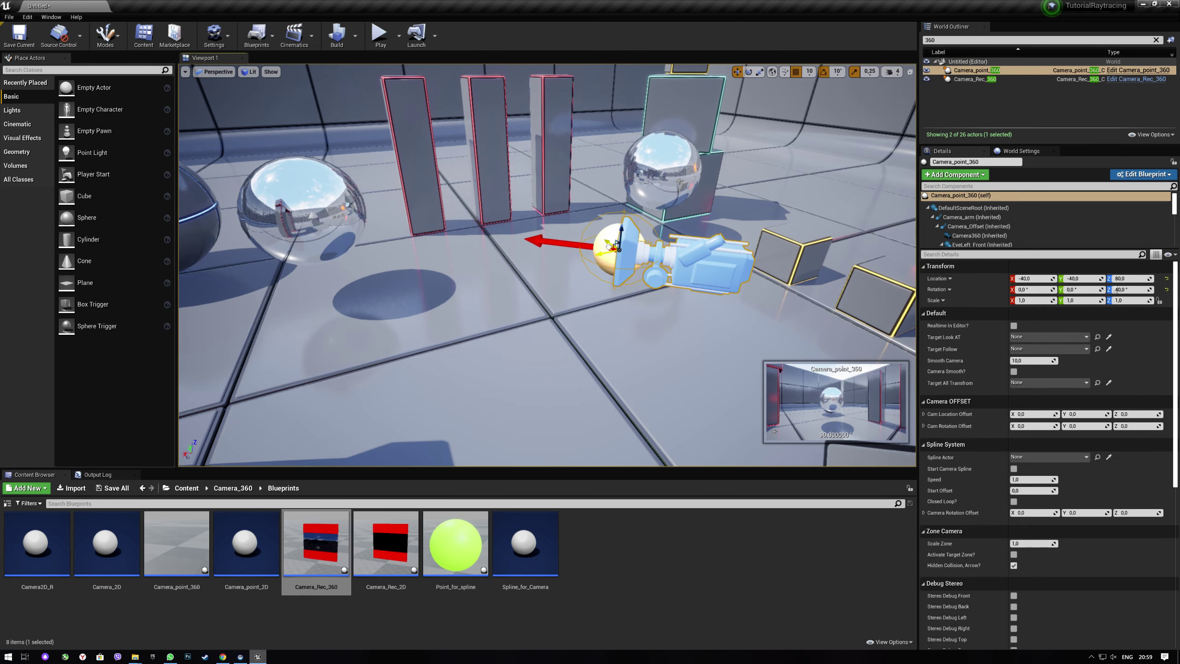
{"action": "left_click_drag", "start_coordinate": [611, 248], "coordinate": [473, 244]}
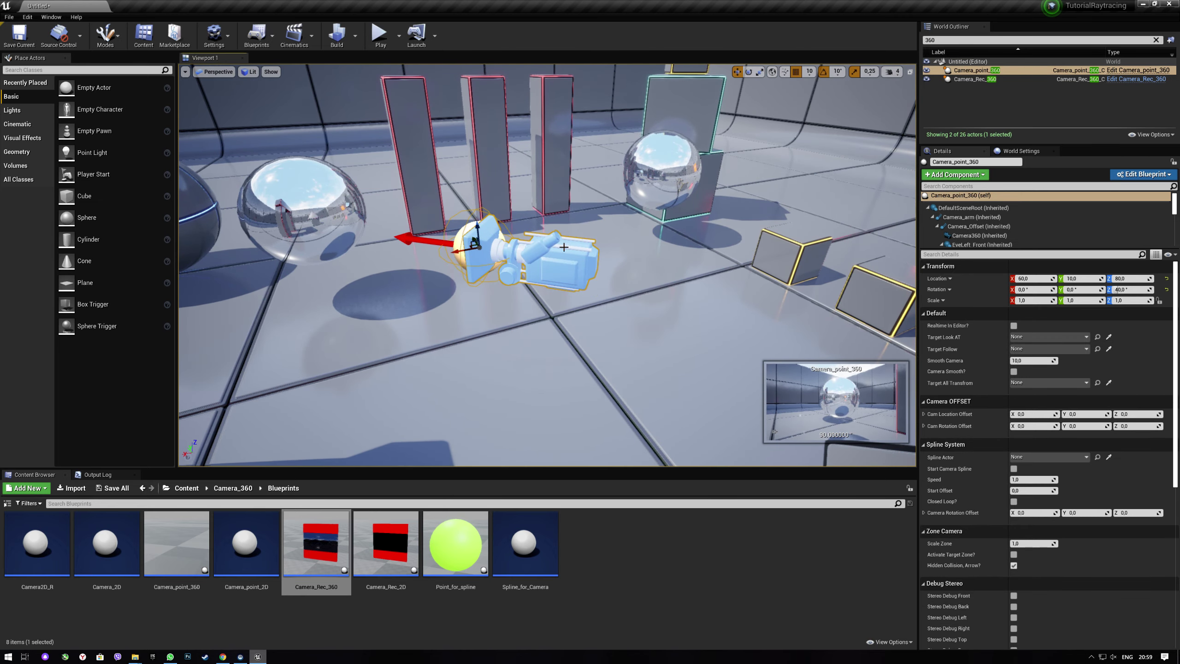
{"action": "left_click_drag", "start_coordinate": [564, 246], "coordinate": [534, 223]}
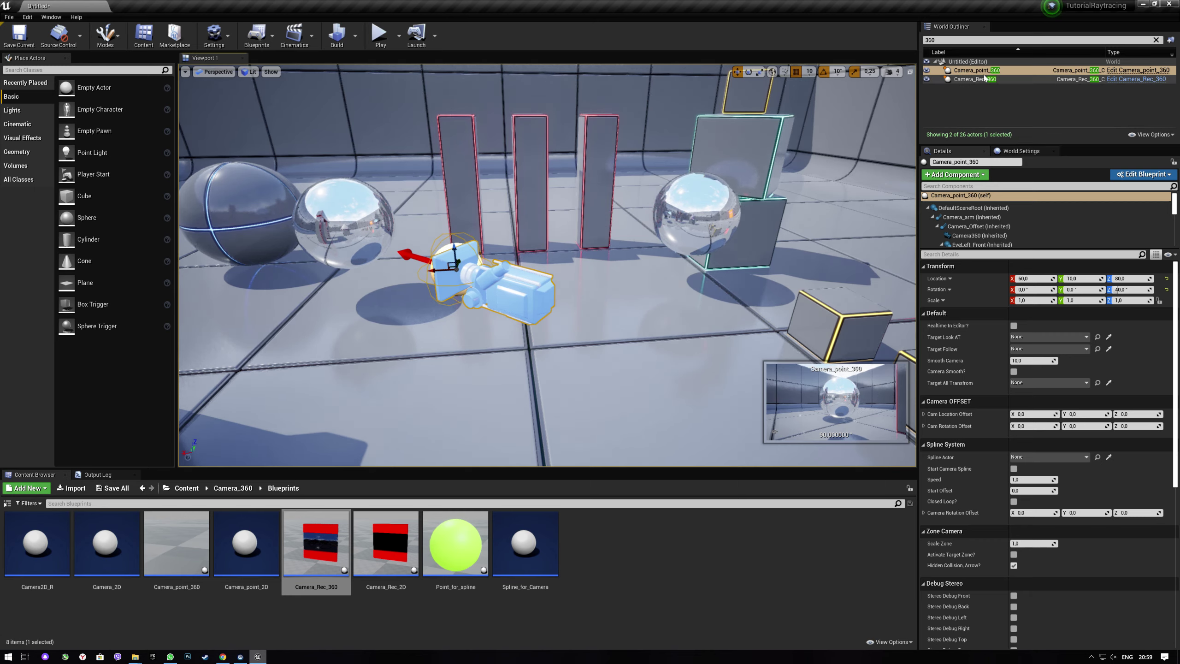
{"action": "left_click", "coordinate": [985, 79]}
Set Camera_Rec_360 texture quality 3000, enable Screen Shot Rec, and use a 4000 × 2000 screenshot size
{"action": "left_click", "coordinate": [1034, 433]}
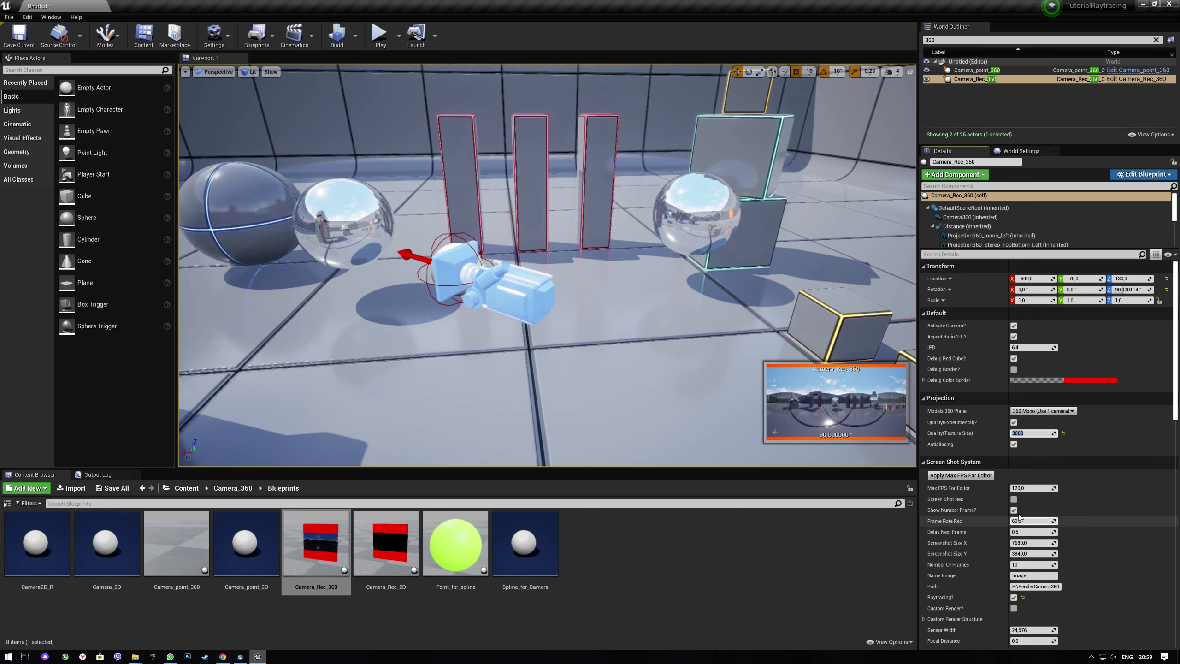
{"action": "left_click", "coordinate": [1014, 499]}
{"action": "type", "text": "4000"}
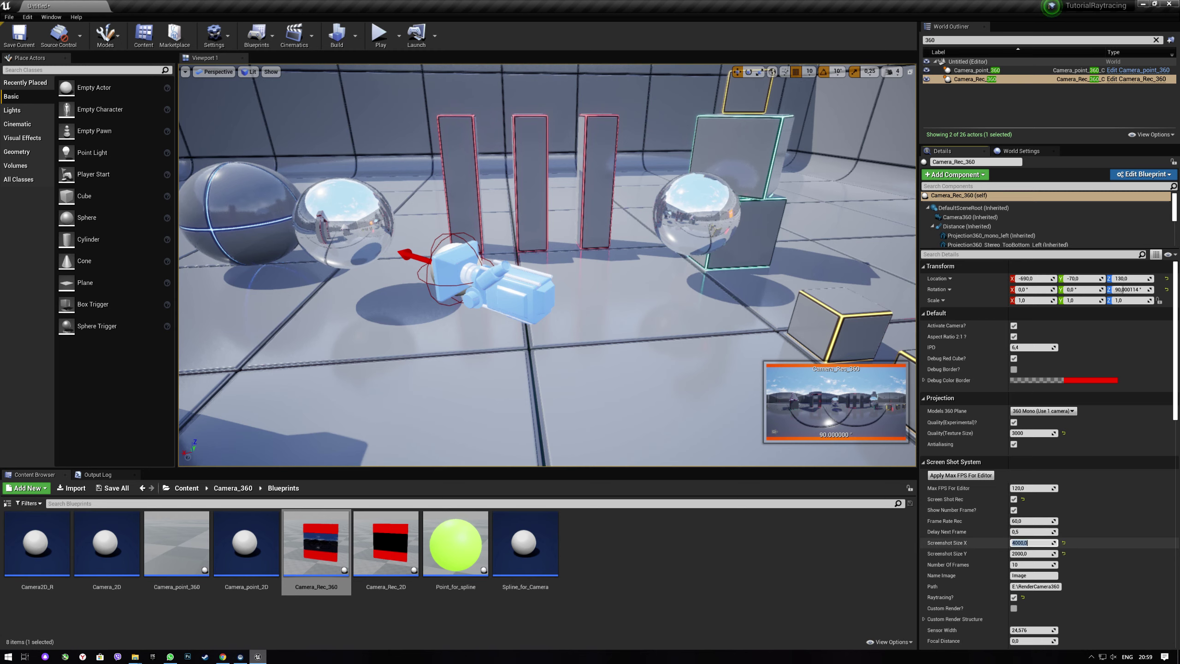
{"action": "left_click", "coordinate": [1027, 564]}
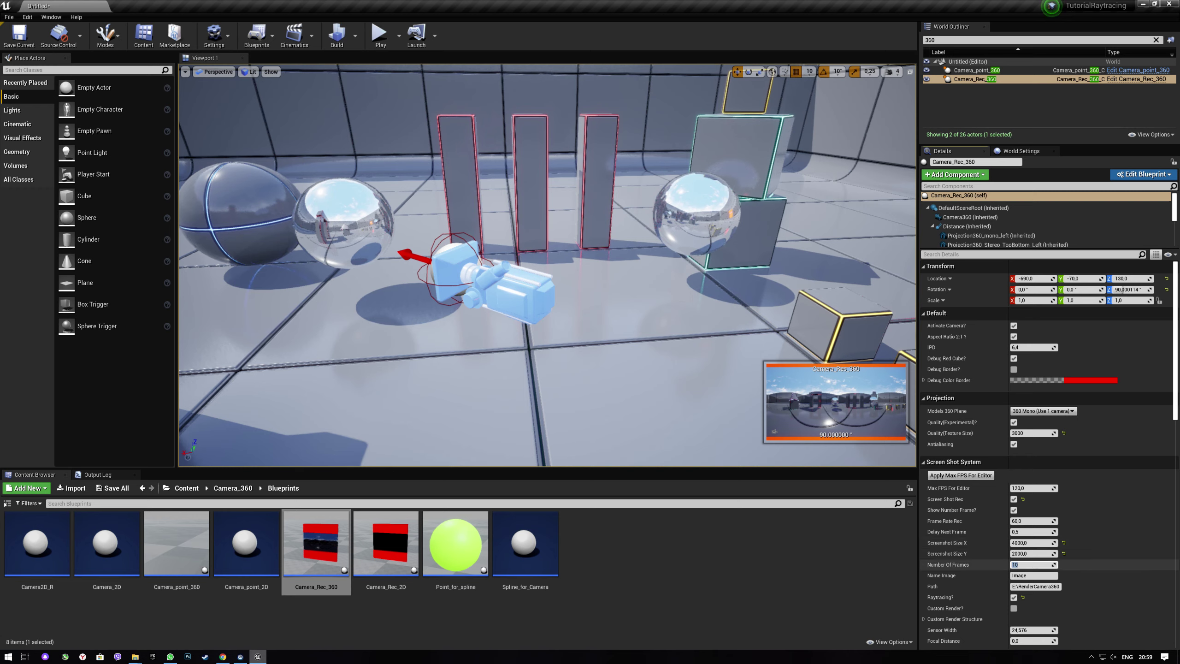
{"action": "left_click", "coordinate": [351, 215]}
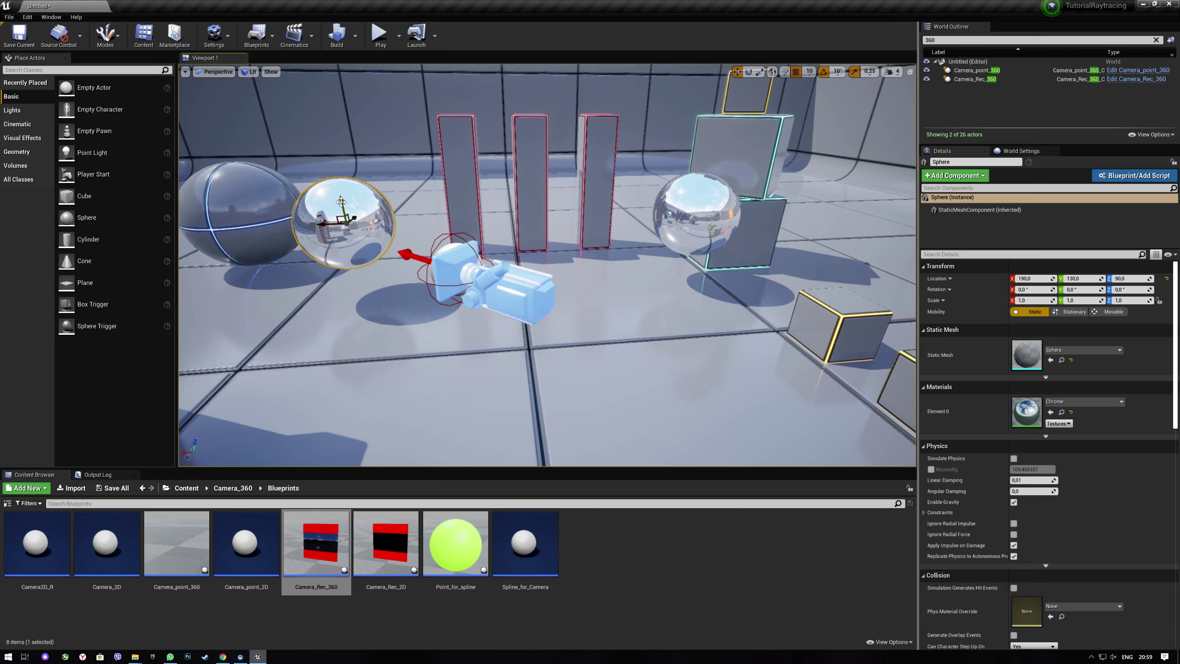
Raise the chrome sphere to height 160 and run a play session to capture renders
{"action": "left_click_drag", "start_coordinate": [341, 202], "coordinate": [328, 139]}
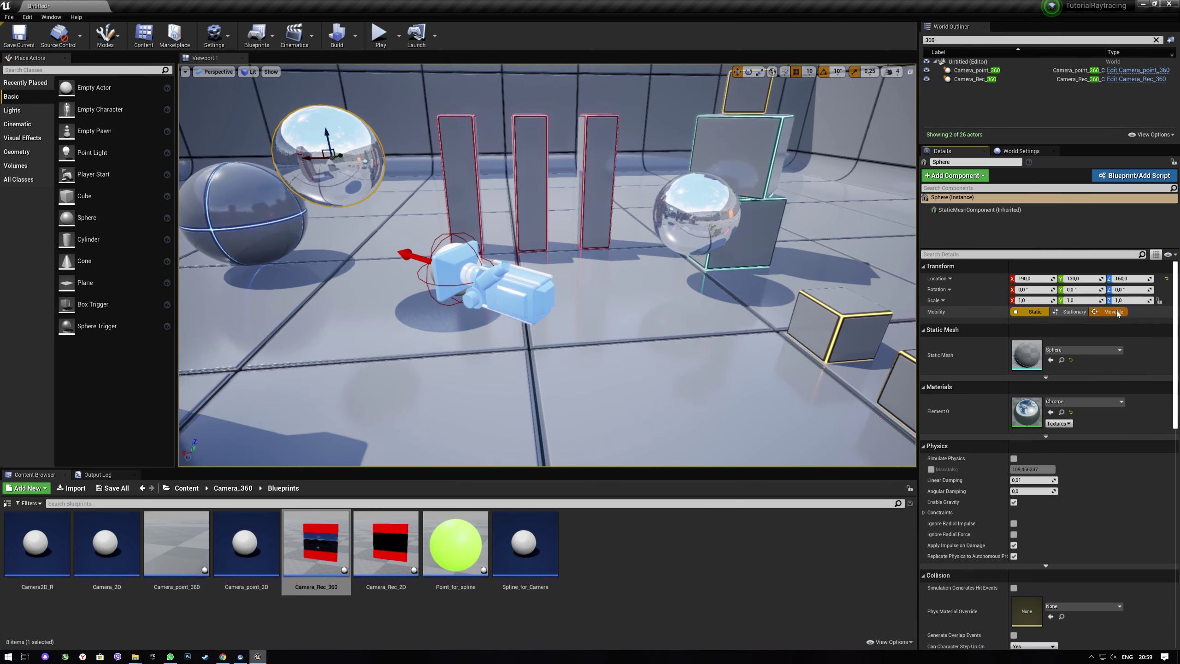
{"action": "left_click", "coordinate": [509, 284]}
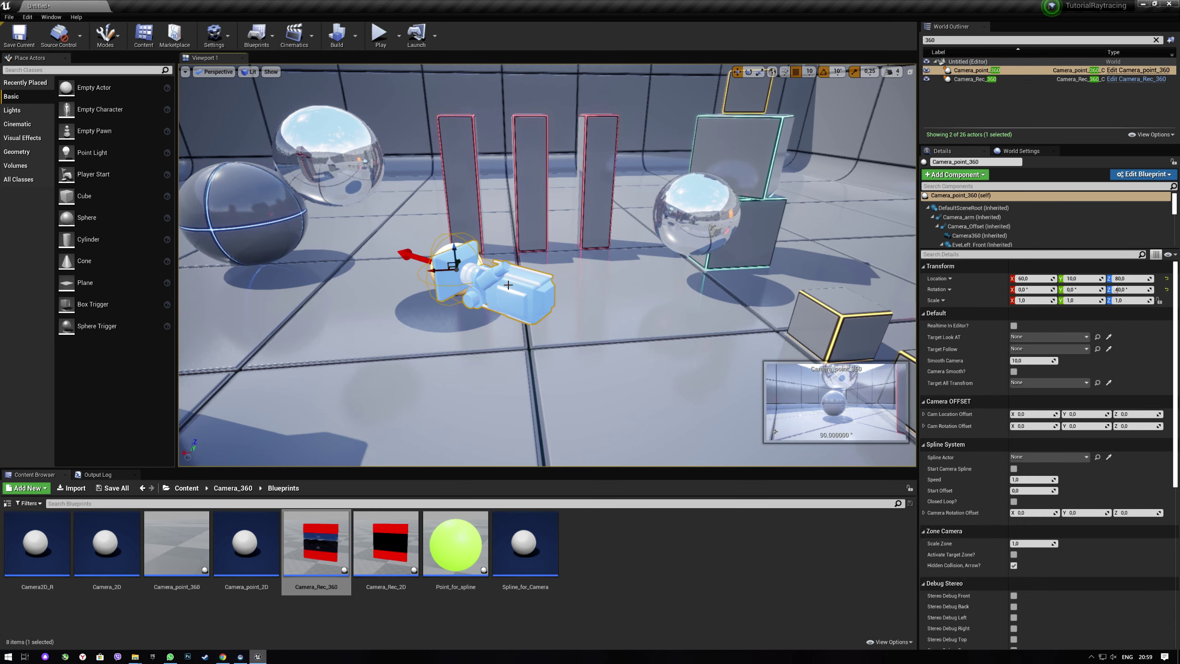
{"action": "left_click", "coordinate": [379, 34]}
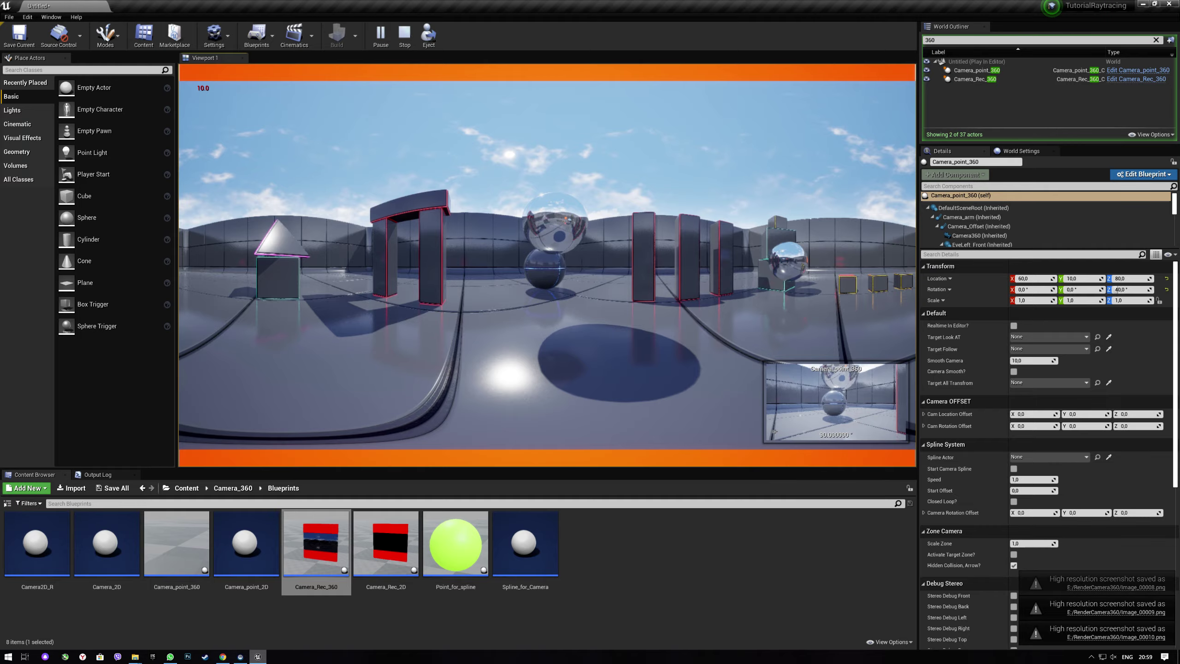
{"action": "key", "text": "Escape"}
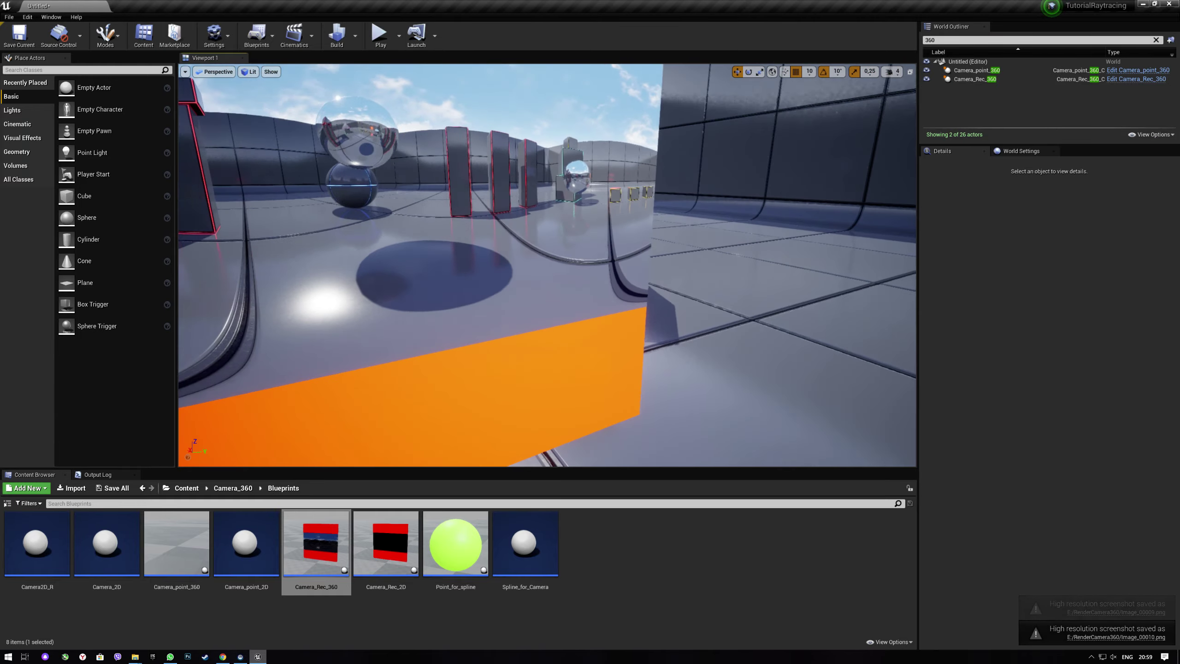
Bring up the RenderCamera360 folder in File Explorer
{"action": "mouse_move", "coordinate": [612, 145]}
{"action": "right_mouse_down"}
{"action": "mouse_move", "coordinate": [593, 227]}
{"action": "mouse_move", "coordinate": [571, 222]}
{"action": "right_mouse_up"}
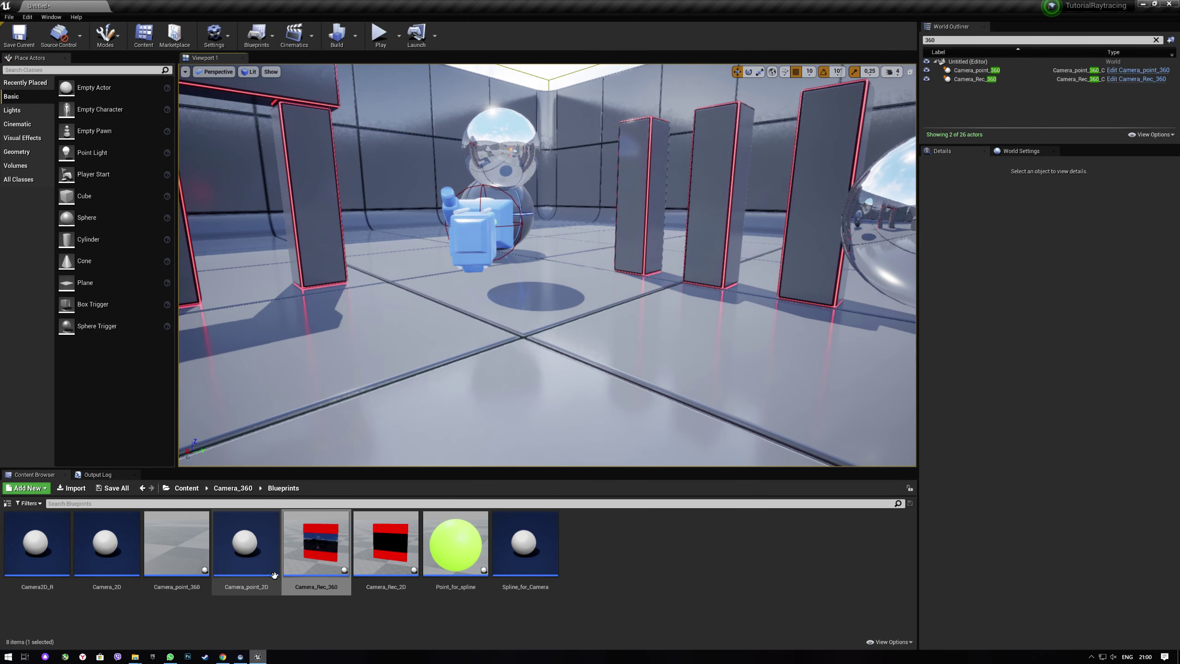
{"action": "mouse_move", "coordinate": [136, 658]}
{"action": "left_click", "coordinate": [241, 618]}
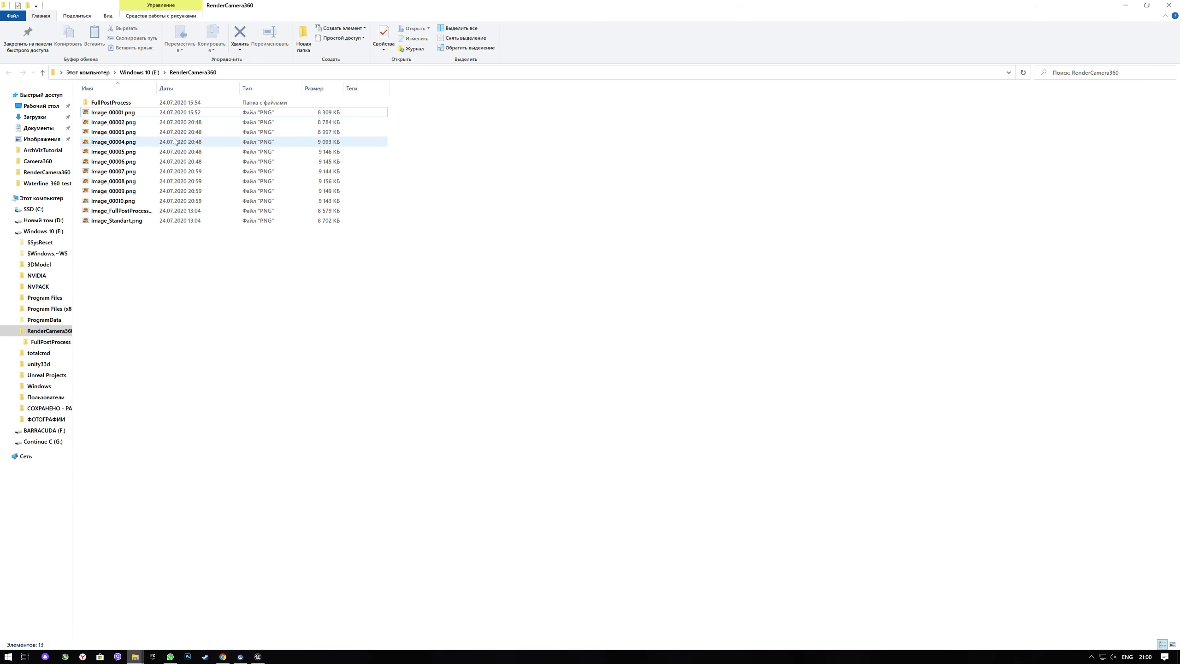
Open Image_00001.png and watch a full-screen slideshow of the renders
{"action": "left_click", "coordinate": [151, 115]}
{"action": "double_click", "coordinate": [151, 115]}
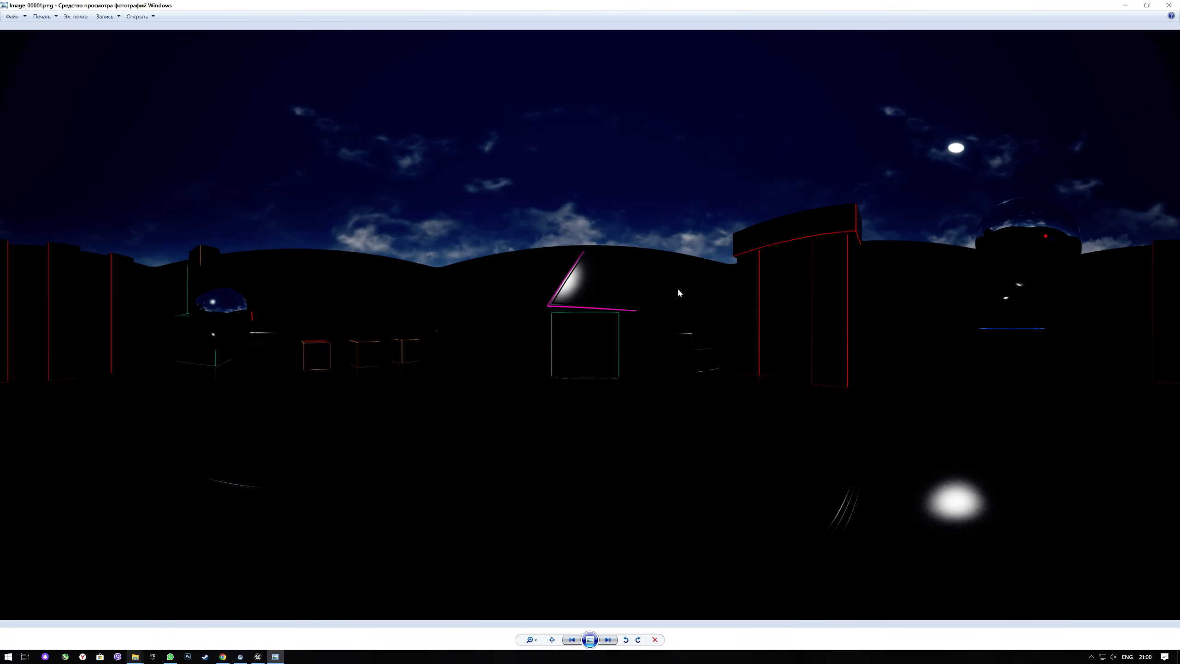
{"action": "left_click", "coordinate": [590, 640]}
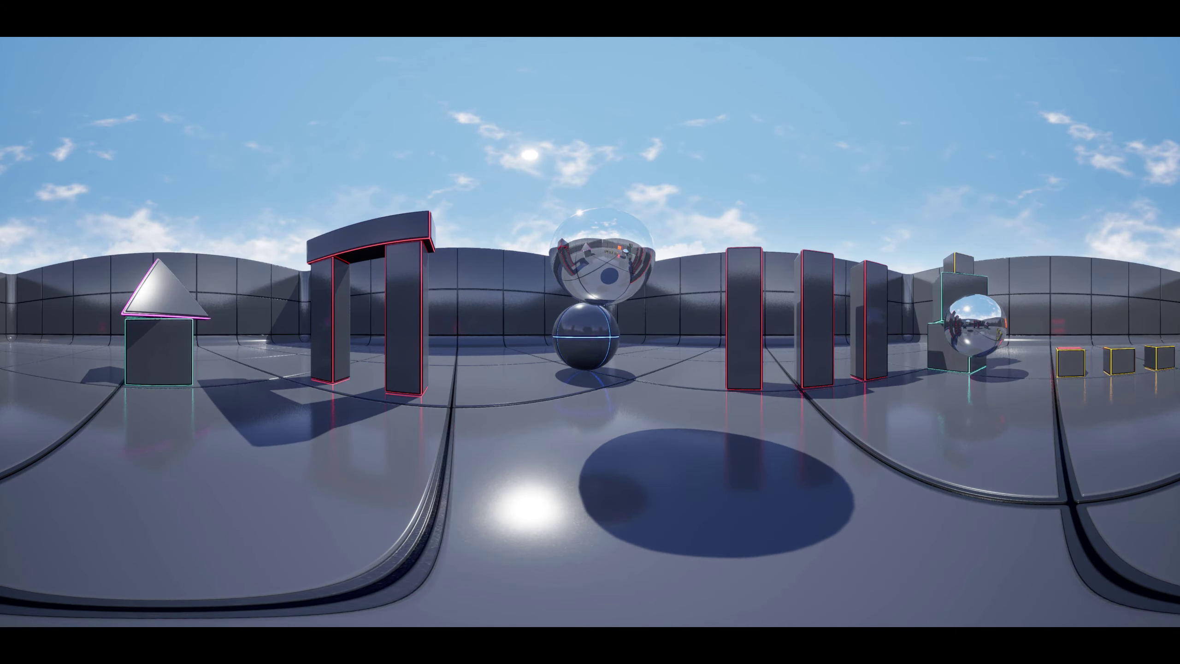
{"action": "key", "text": "Escape"}
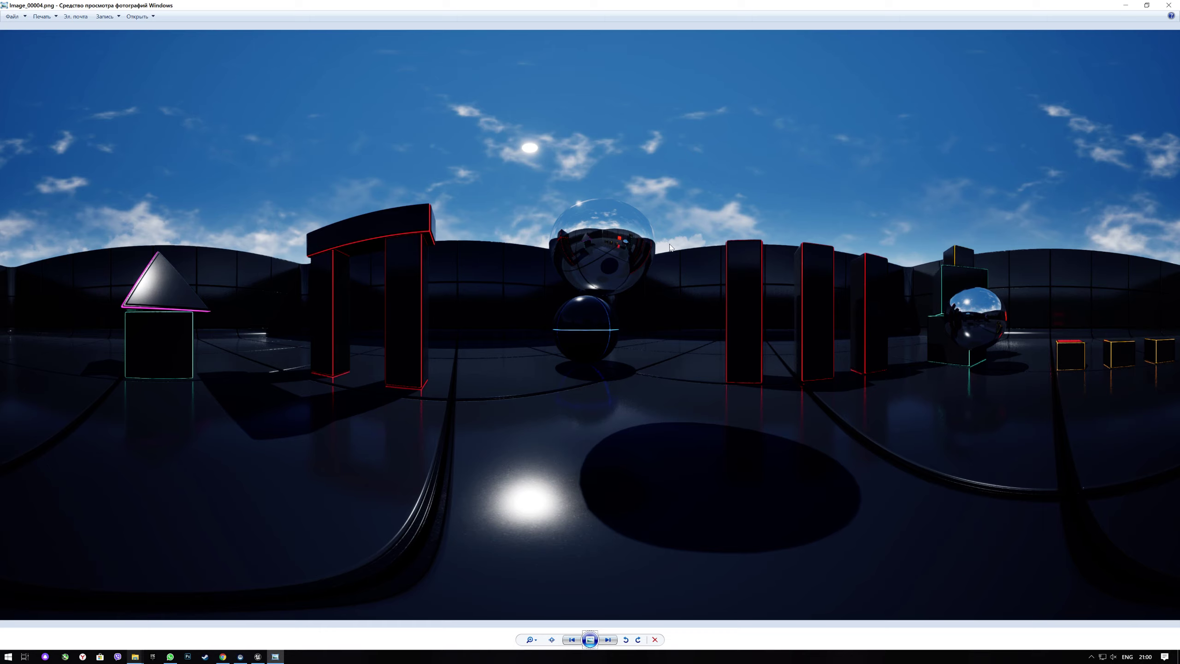
Close the viewer and delete every image and subfolder in RenderCamera360
{"action": "left_click", "coordinate": [1168, 5]}
{"action": "left_click_drag", "start_coordinate": [305, 268], "coordinate": [122, 113]}
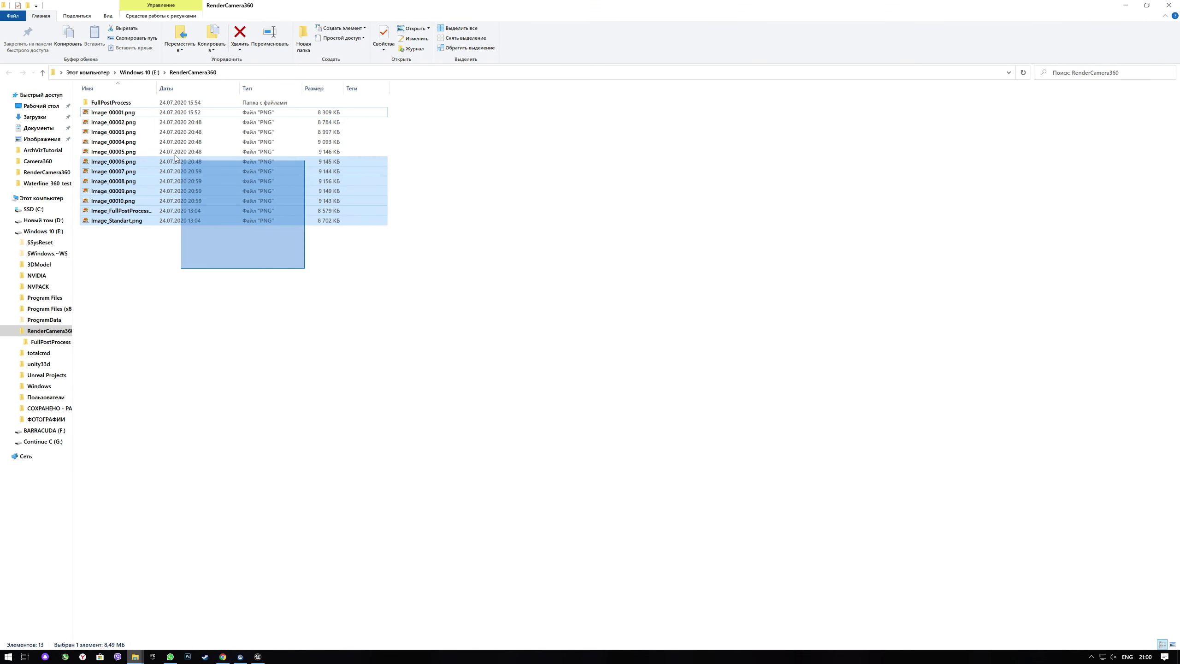
{"action": "key", "text": "Delete"}
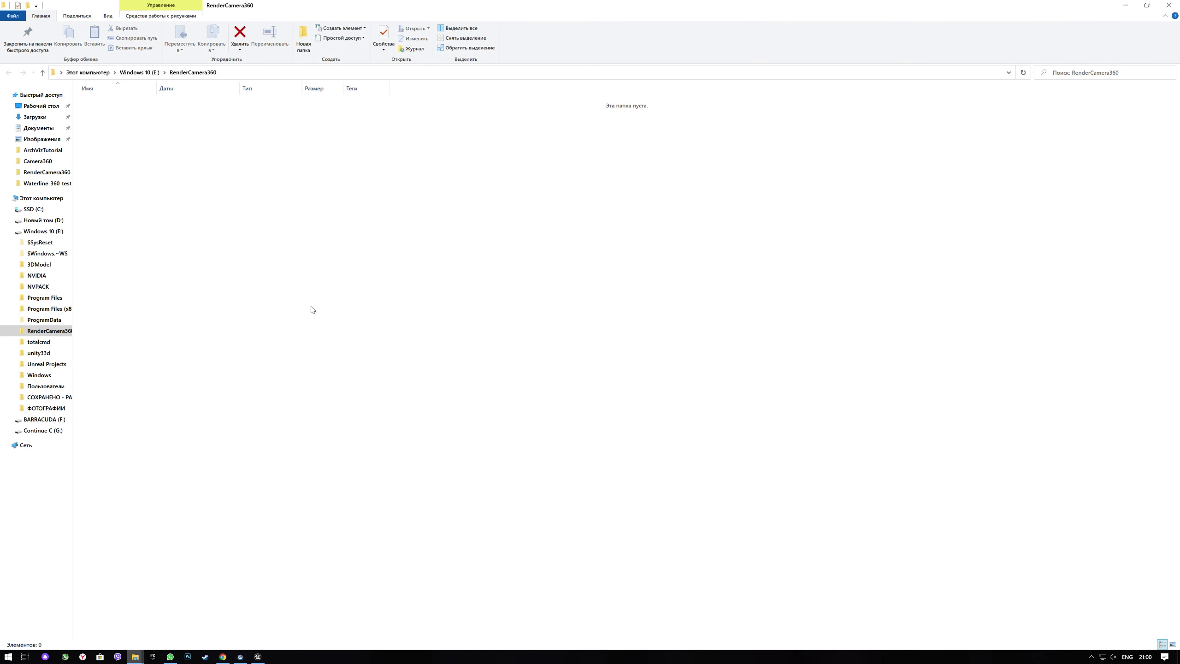
Return to the Unreal editor and select Camera_Rec_360 in the World Outliner
{"action": "left_click", "coordinate": [257, 656]}
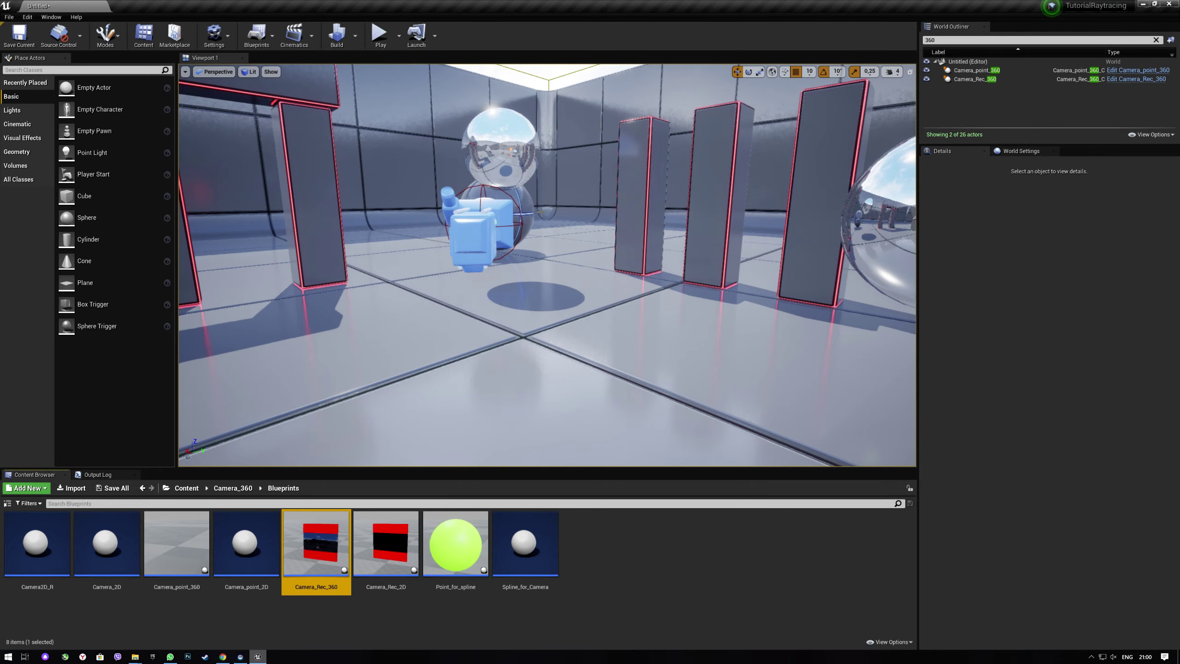
{"action": "right_click_drag", "start_coordinate": [547, 265], "coordinate": [547, 265]}
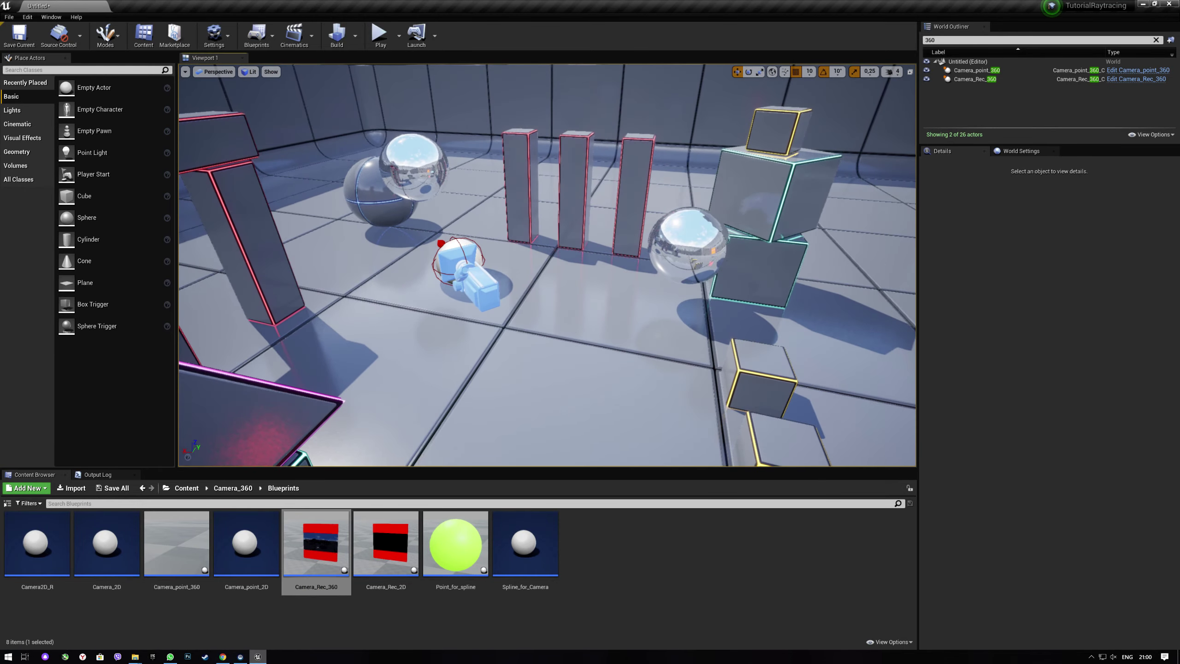
{"action": "left_click", "coordinate": [467, 273]}
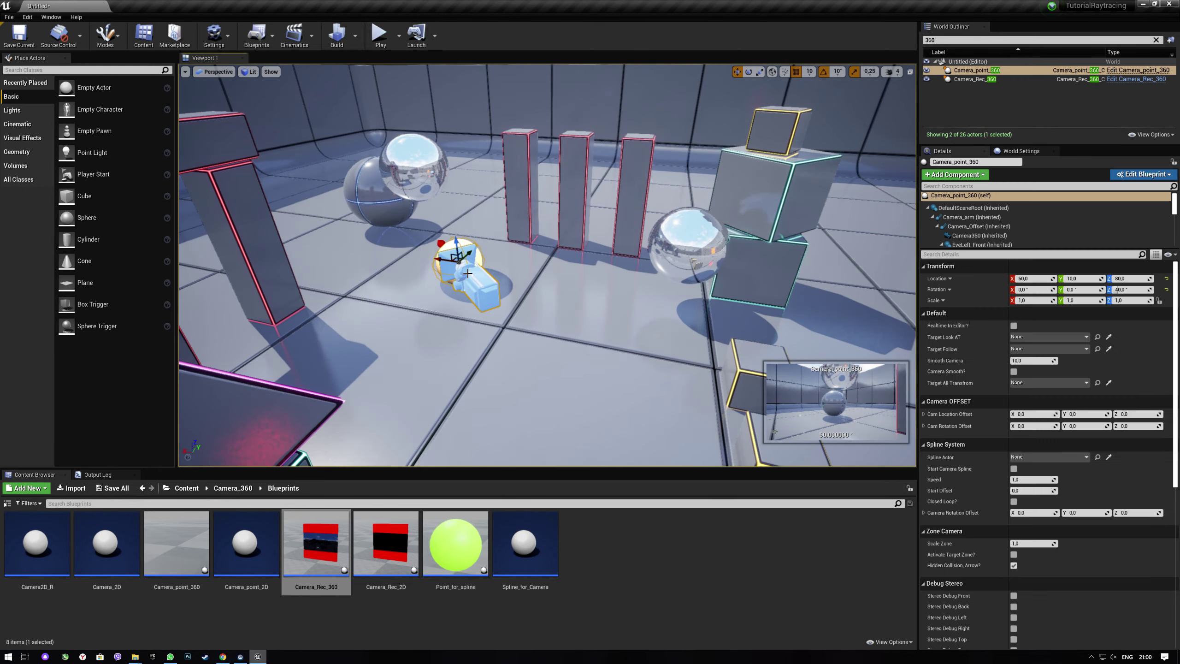
{"action": "left_click", "coordinate": [975, 79]}
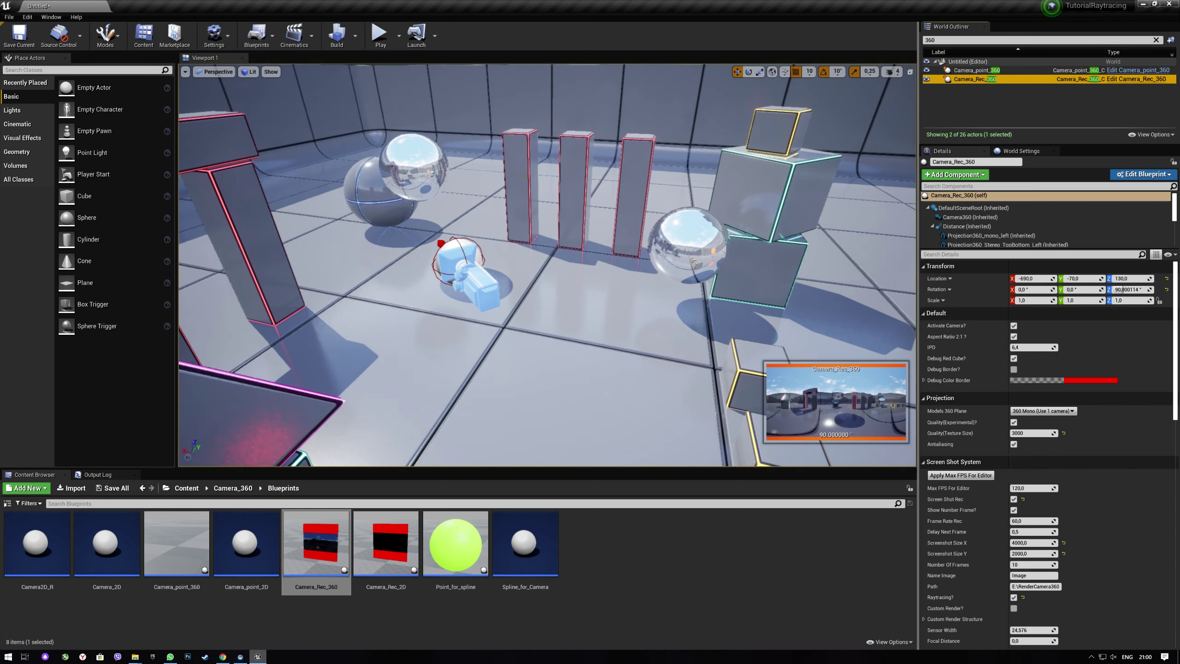